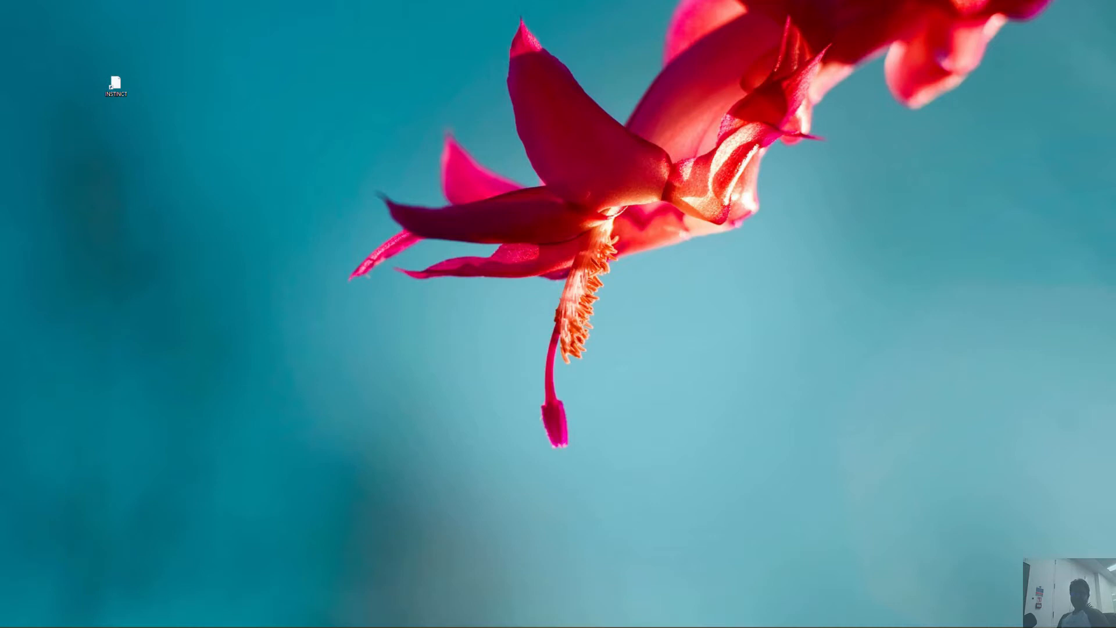
Extract the INSTINCT - MicroGrid FrameWork ZIP archive into a folder named INSTINCT - MicroGrid FrameWork.
key("alt+Tab")
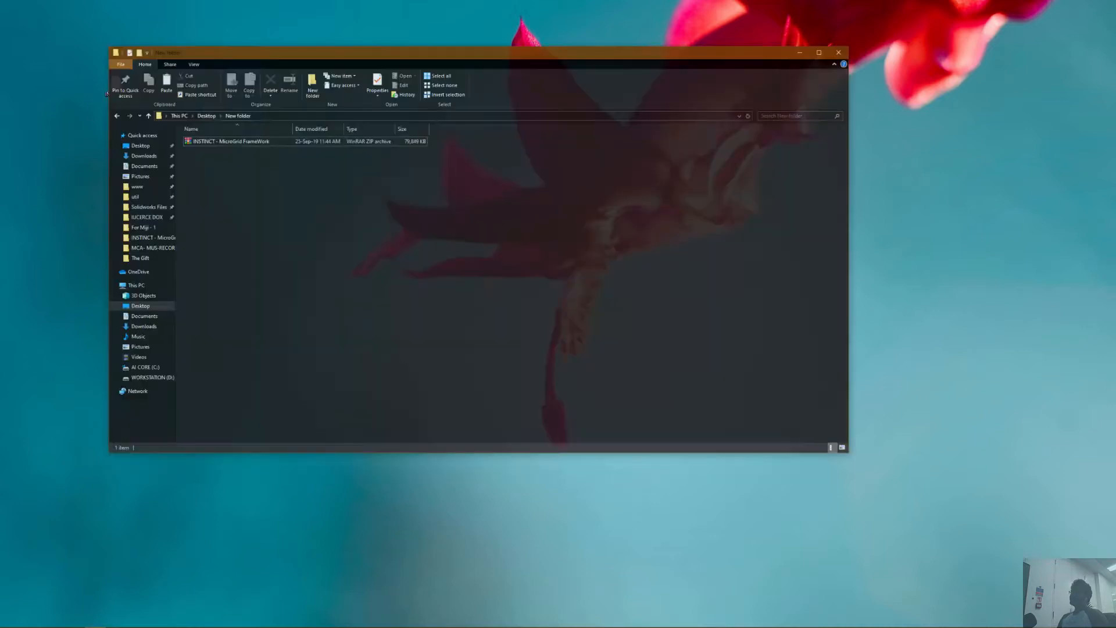
left_click_drag(503, 39, 512, 4)
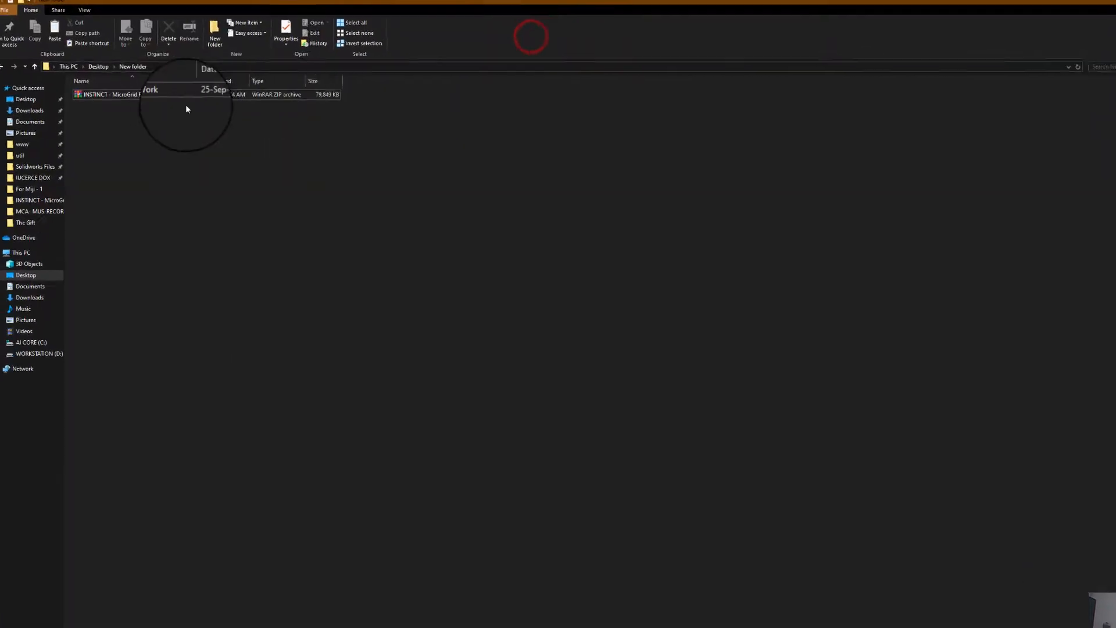
left_click(145, 99)
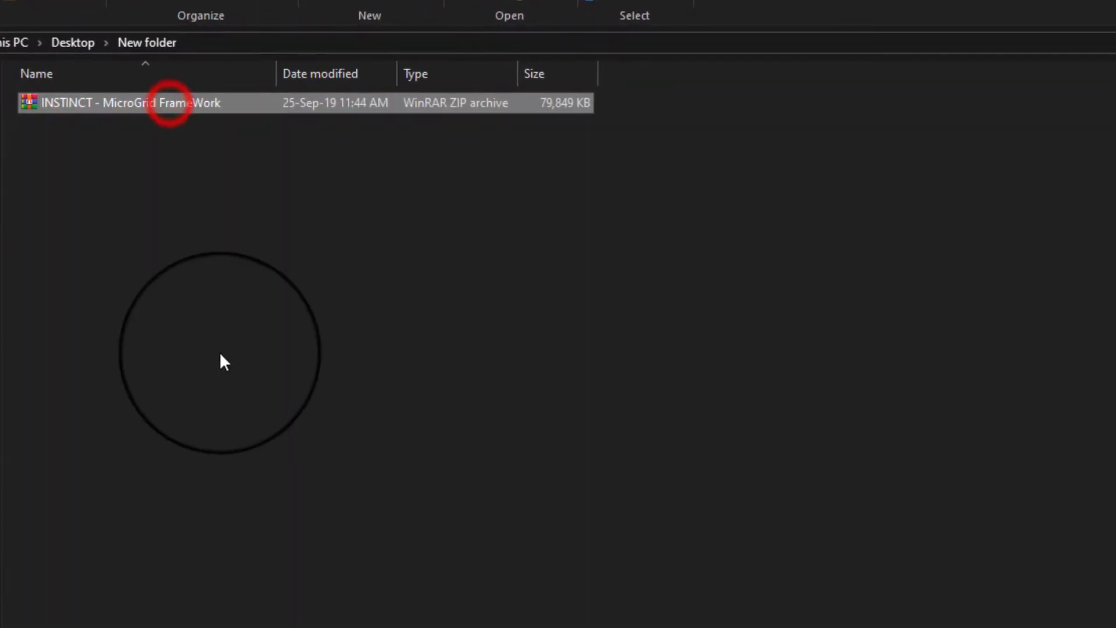
right_click(165, 97)
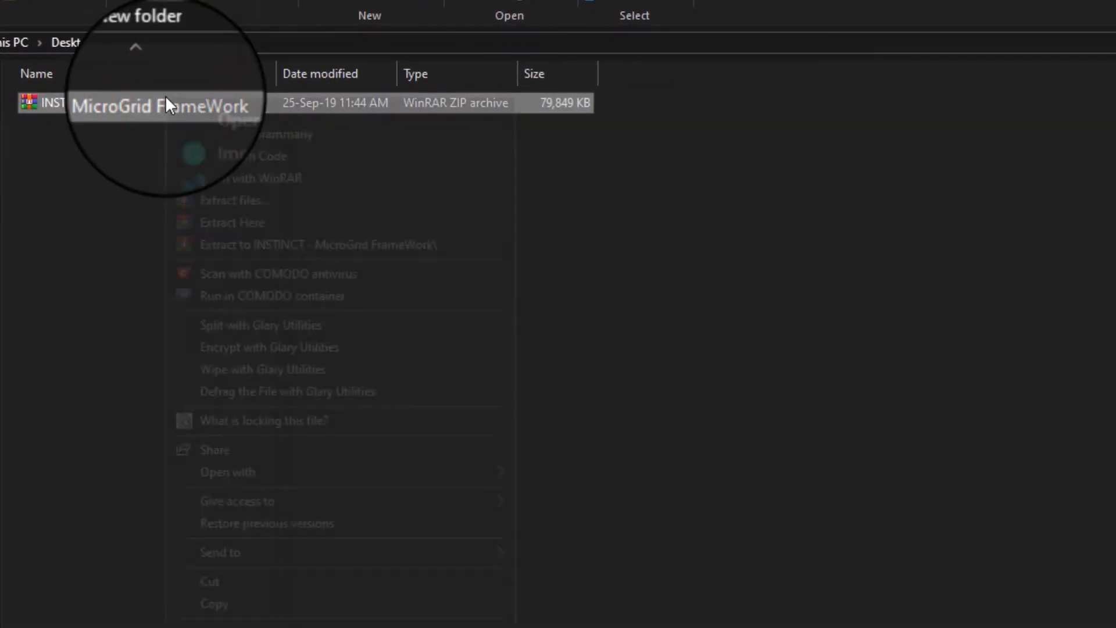
left_click(230, 243)
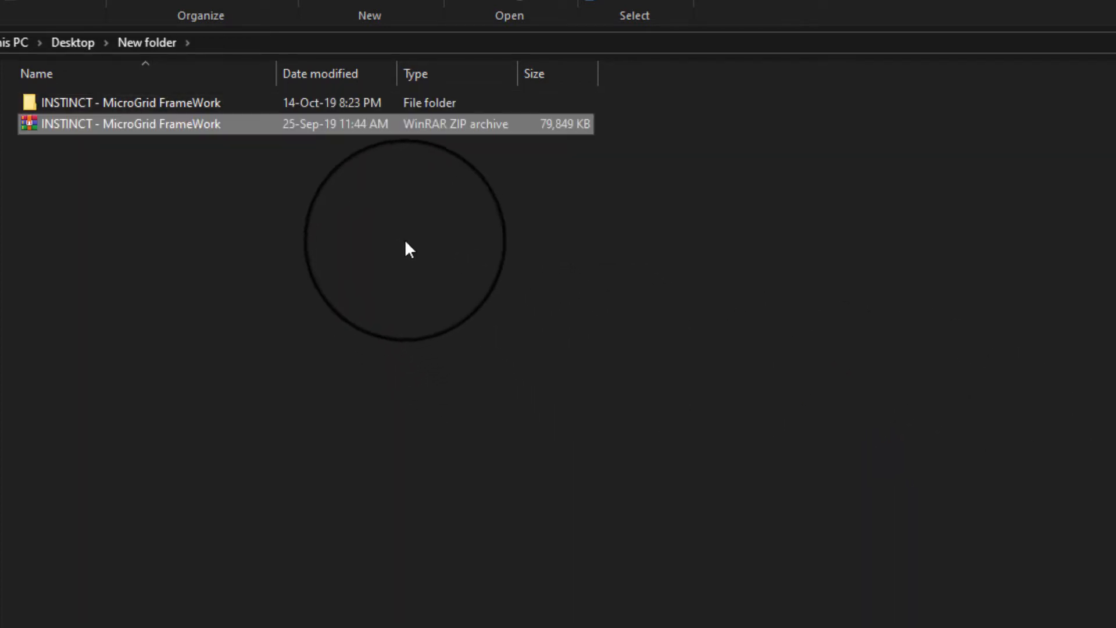
Open the extracted INSTINCT - MicroGrid FrameWork folder.
left_click(148, 107)
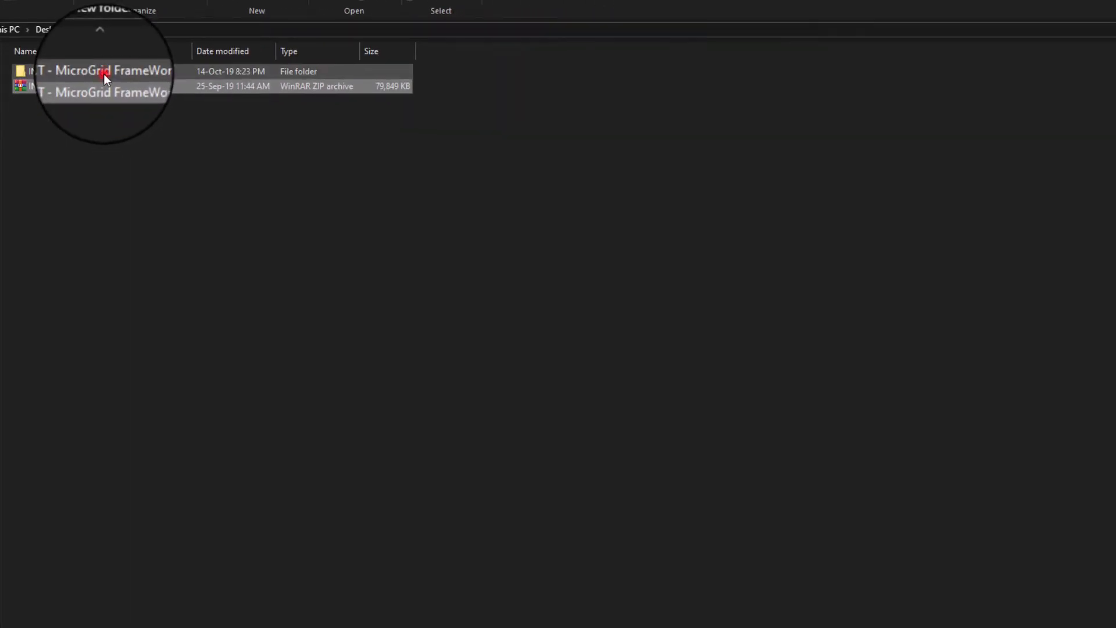
double_click(102, 74)
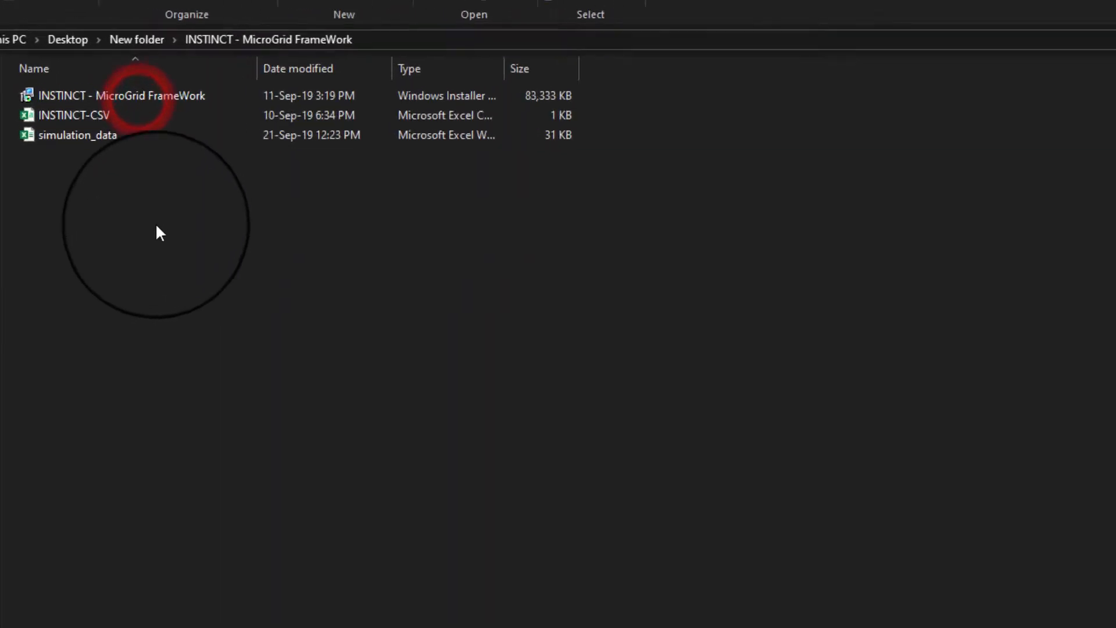
left_click_drag(101, 144, 33, 65)
left_click_drag(61, 120, 61, 120)
left_click(230, 271)
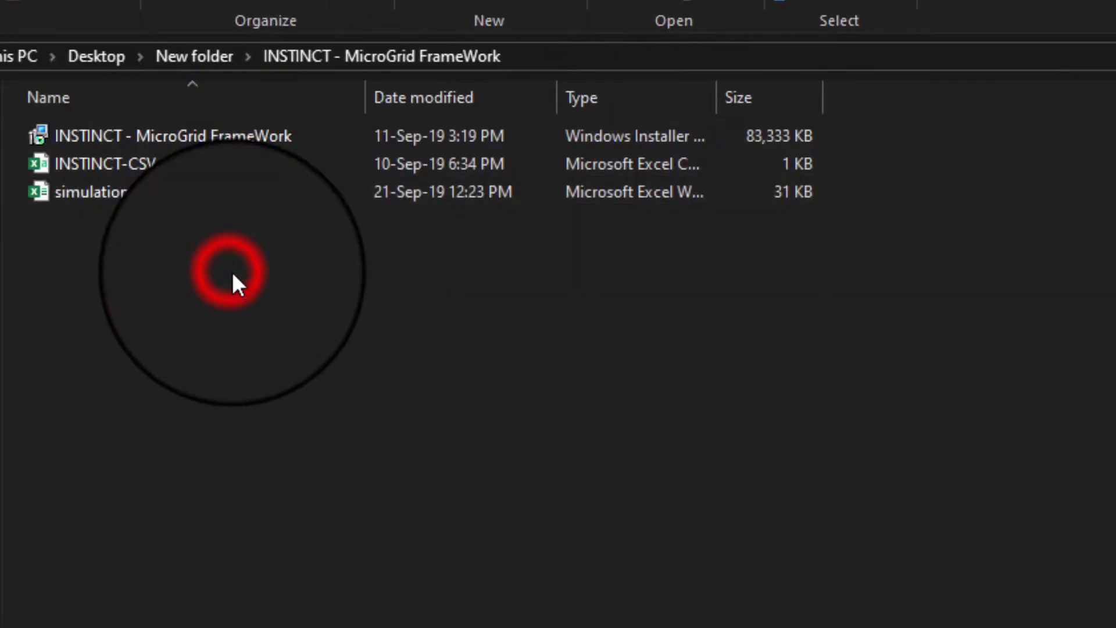
Widen the Type column and inspect the installer, INSTINCT-CSV and simulation_data files.
left_click(790, 135)
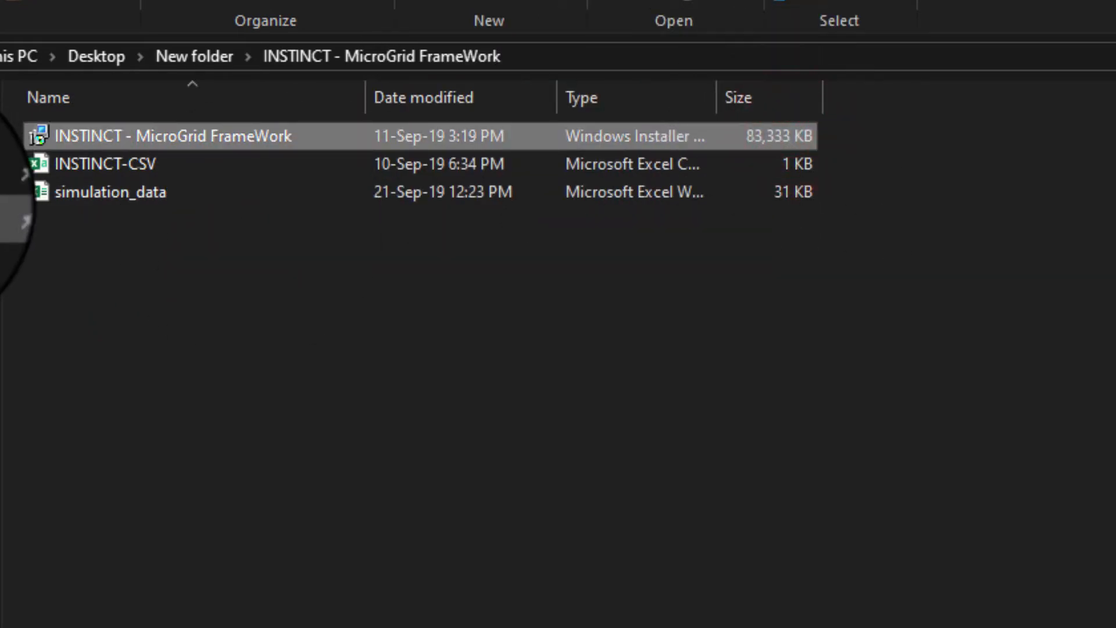
left_click(99, 162)
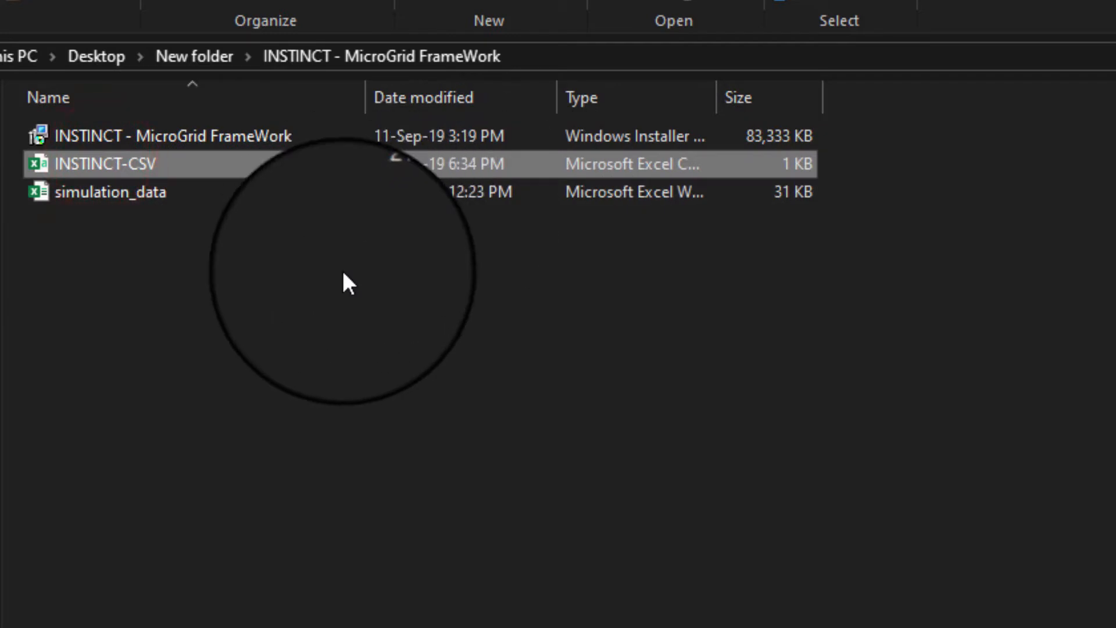
left_click_drag(716, 87, 860, 95)
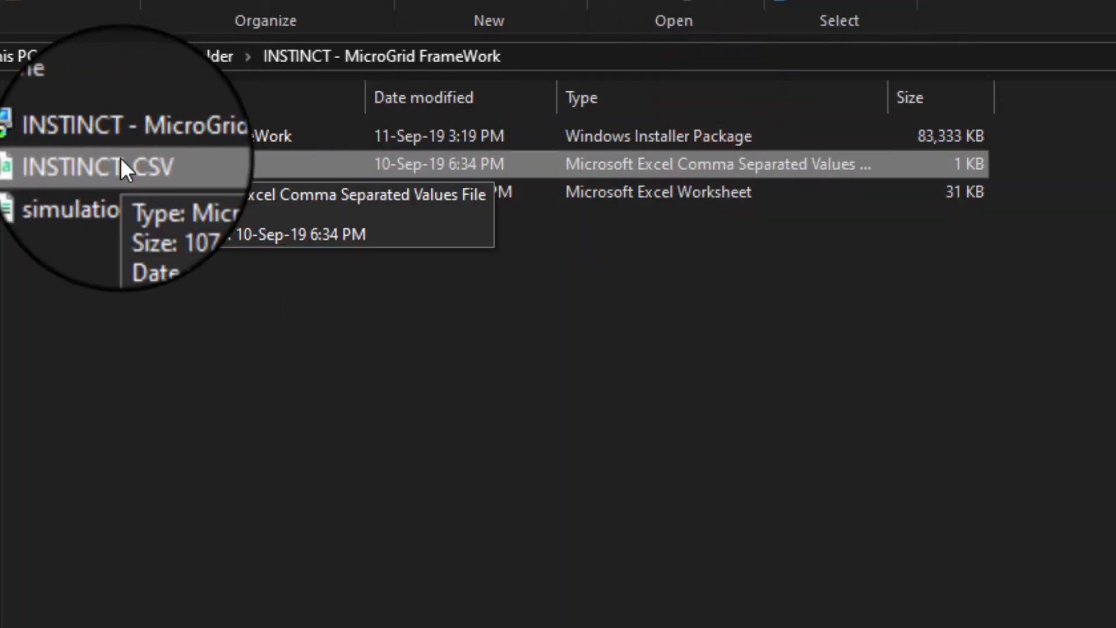
left_click(108, 193)
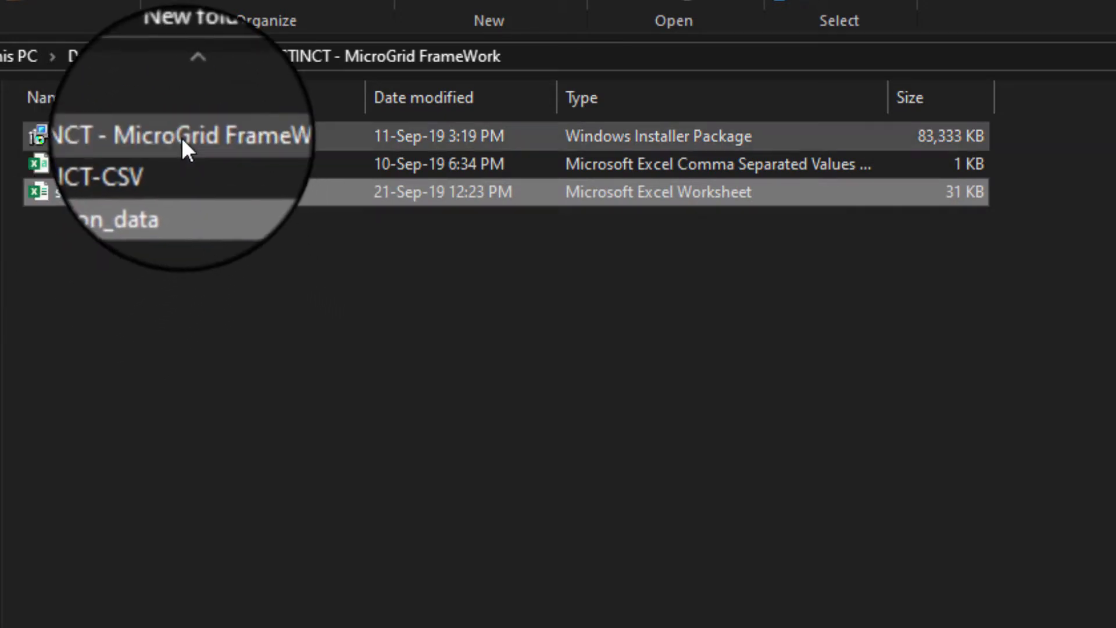
Try to run the INSTINCT - MicroGrid FrameWork installer package and dismiss the error dialog.
left_click(182, 137)
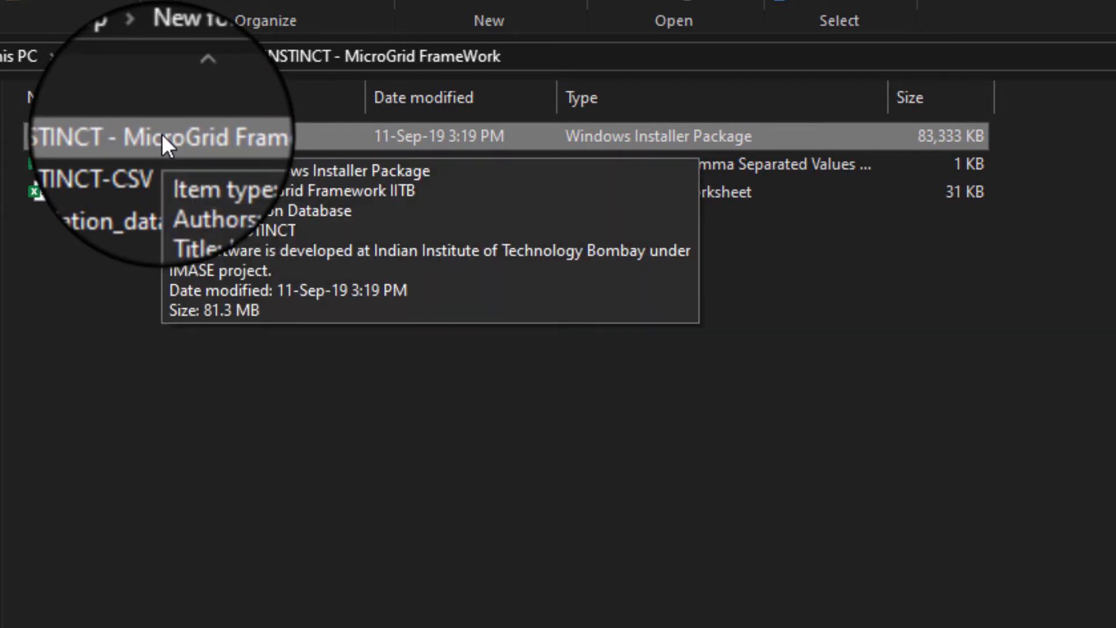
double_click(162, 136)
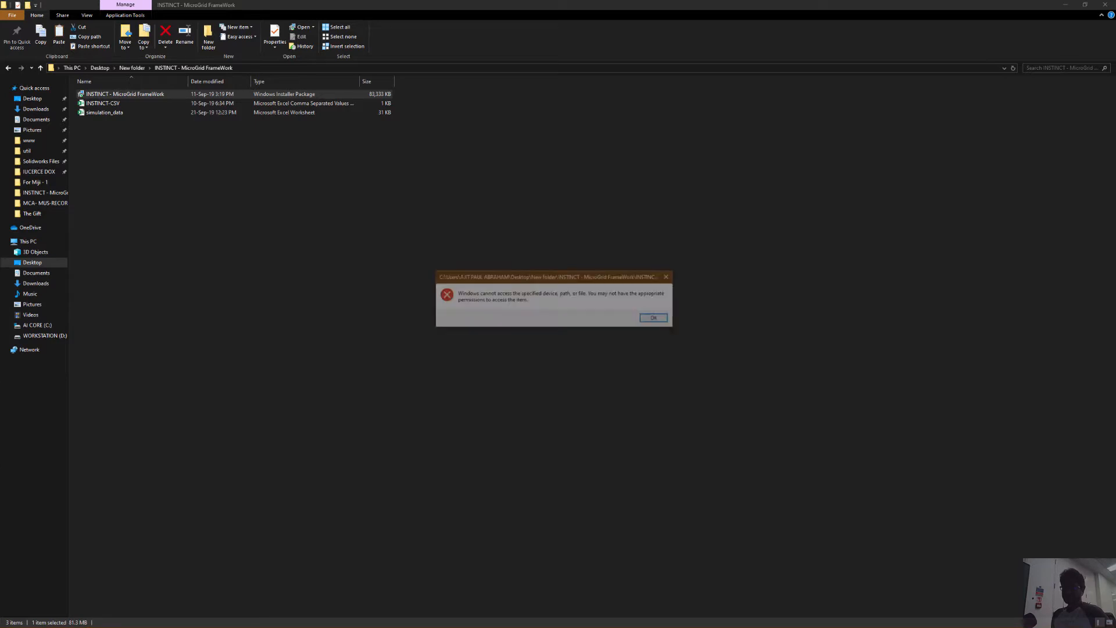
left_click(665, 318)
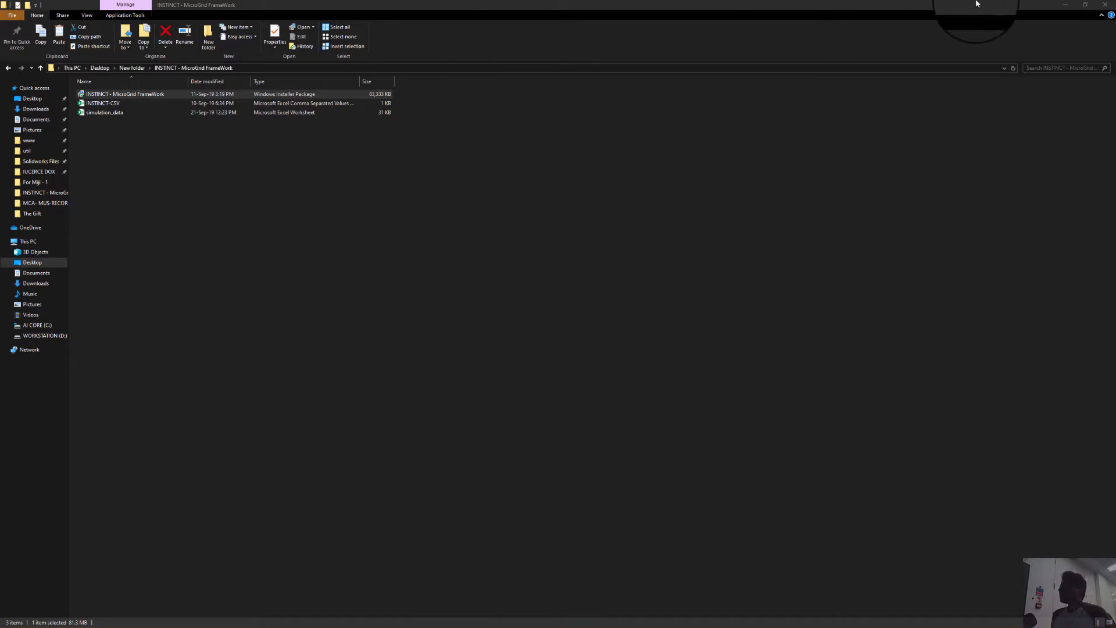
Launch INSTINCT from its desktop shortcut.
left_click_drag(976, 4, 759, 33)
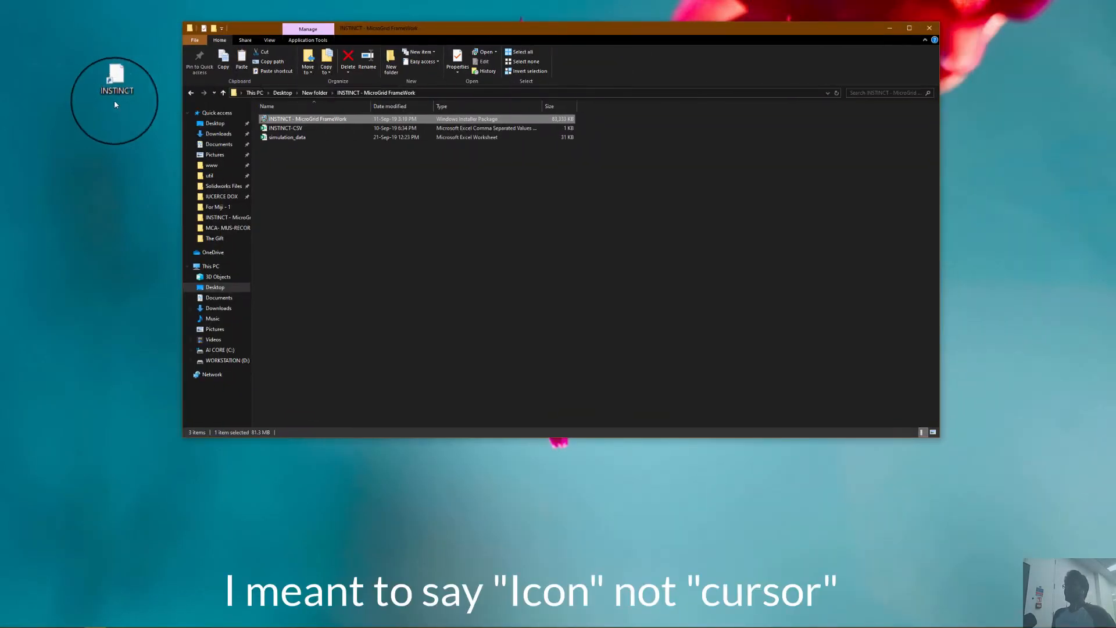
left_click(115, 87)
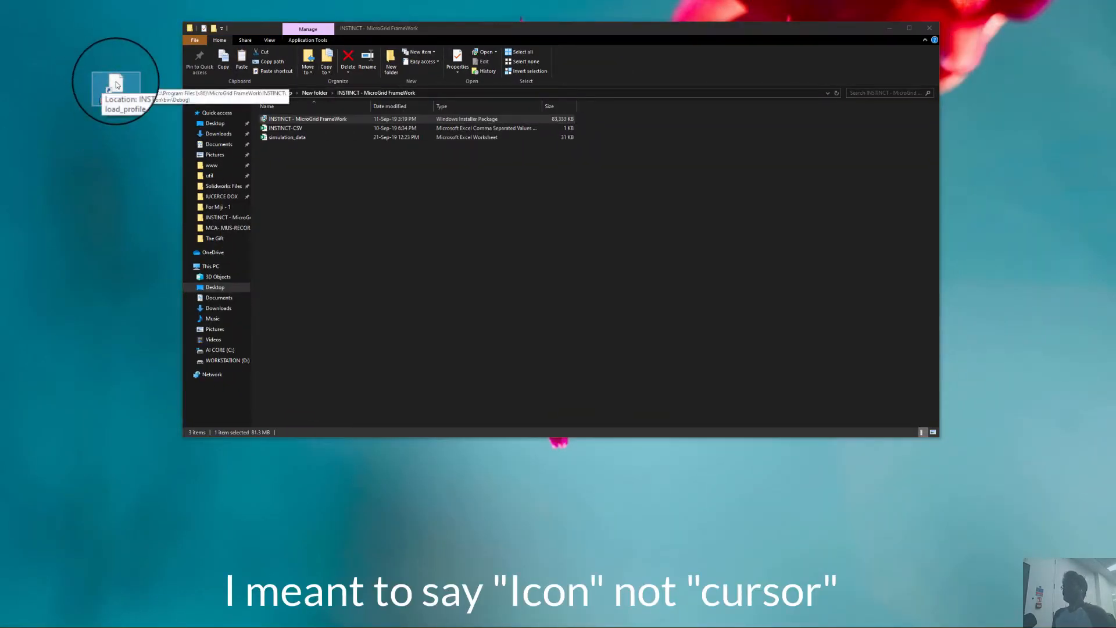
double_click(115, 85)
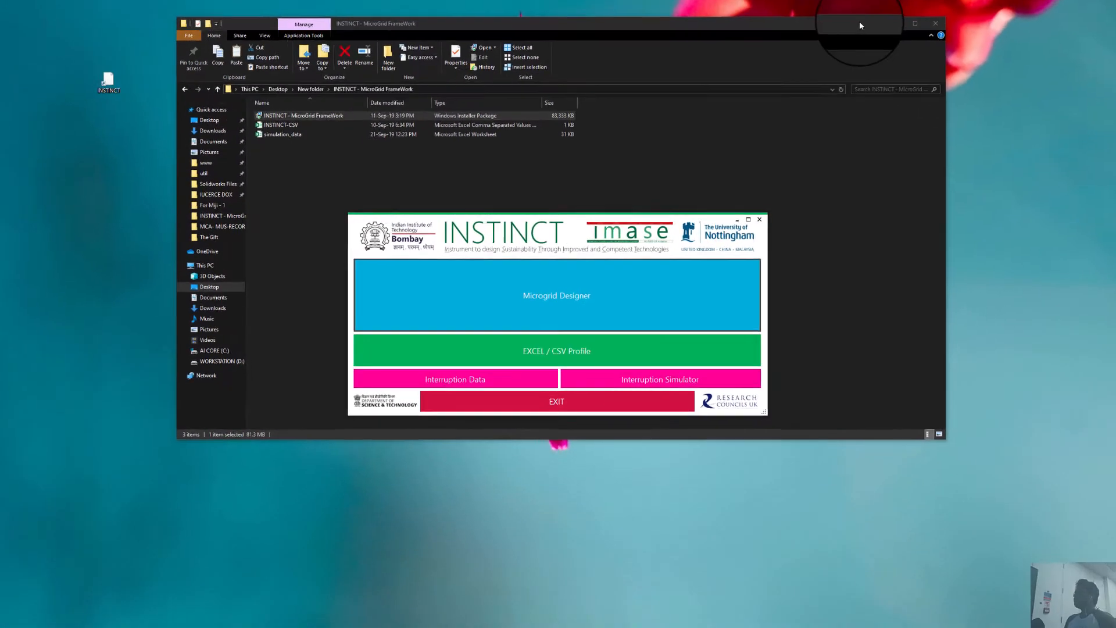
Open the EXCEL / CSV Profile data loader and choose the From CSV / TXT data type.
left_click_drag(853, 26, 844, 0)
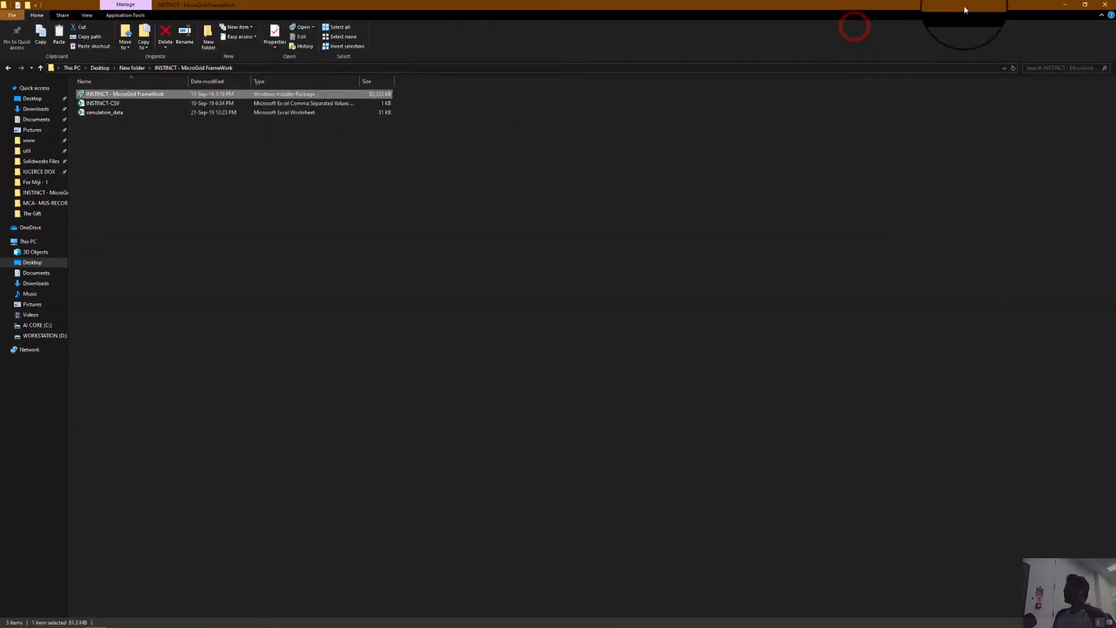
left_click(1067, 6)
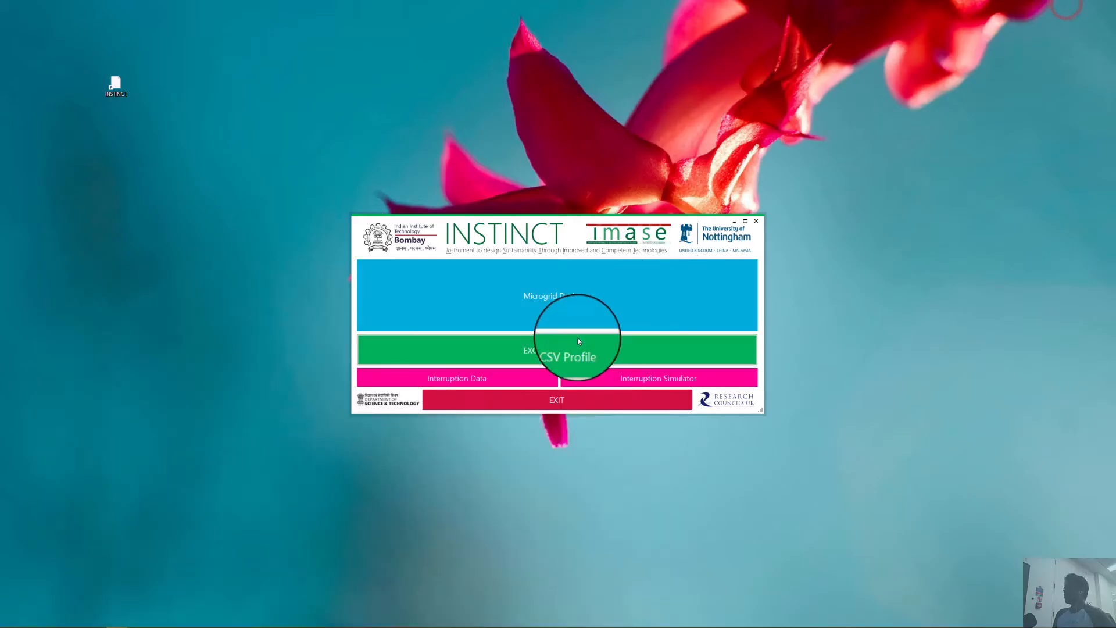
left_click(571, 350)
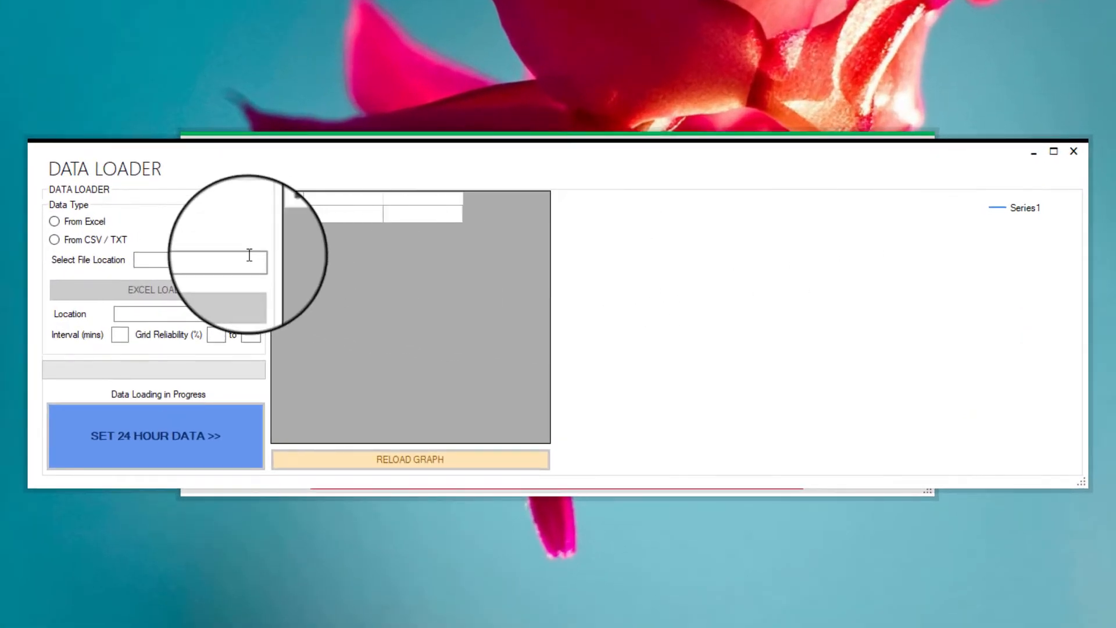
left_click(71, 224)
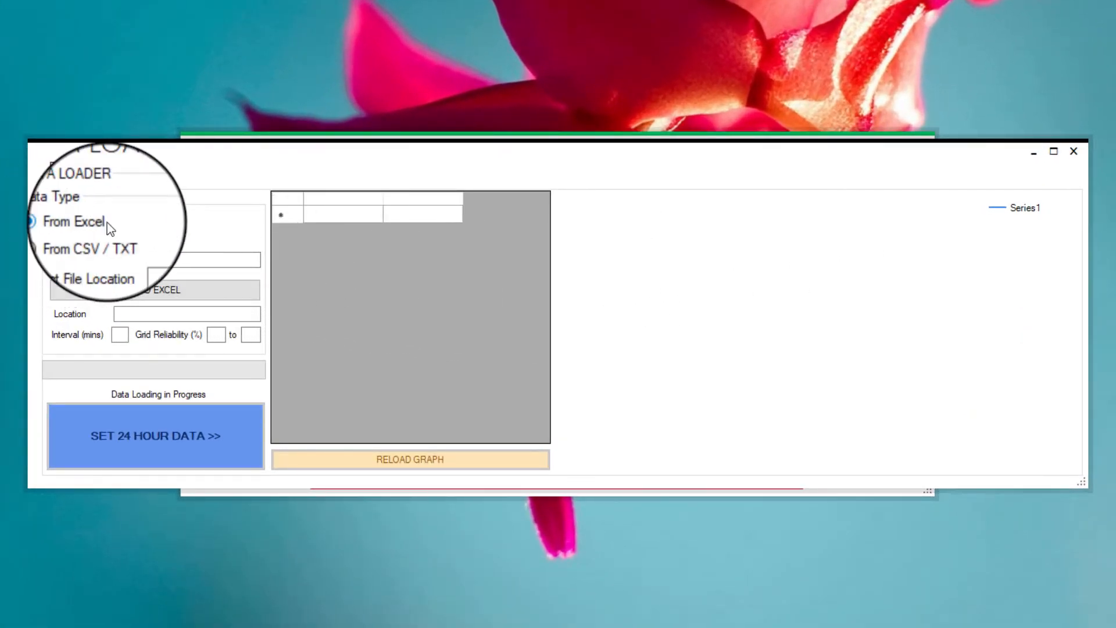
left_click(55, 240)
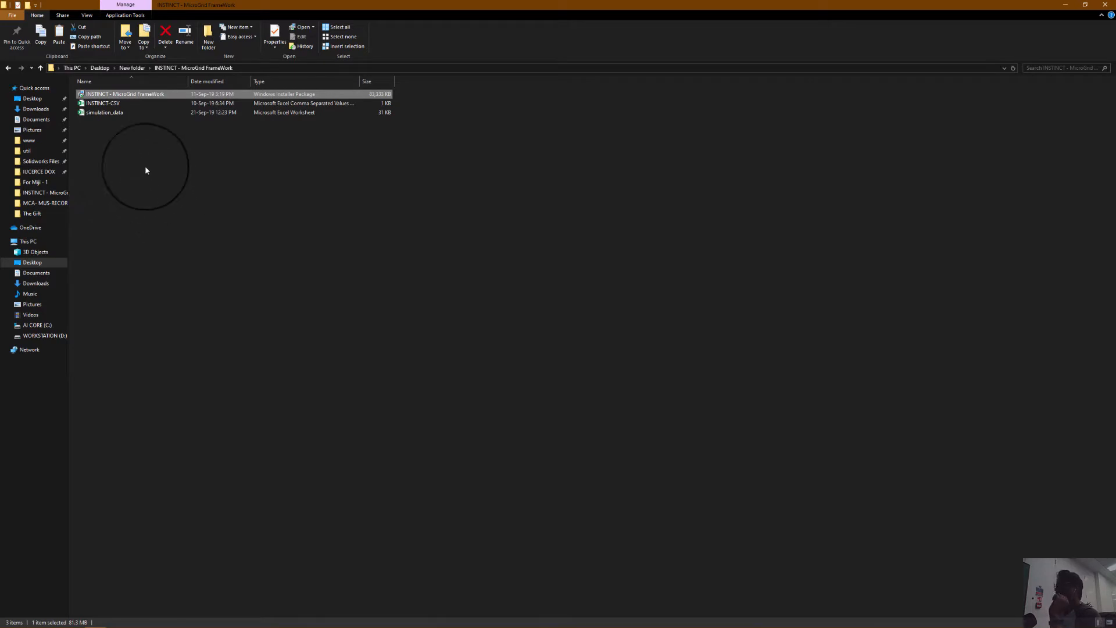
Open INSTINCT-CSV in Notepad and examine its hourly load values.
left_click(105, 103)
right_click(108, 107)
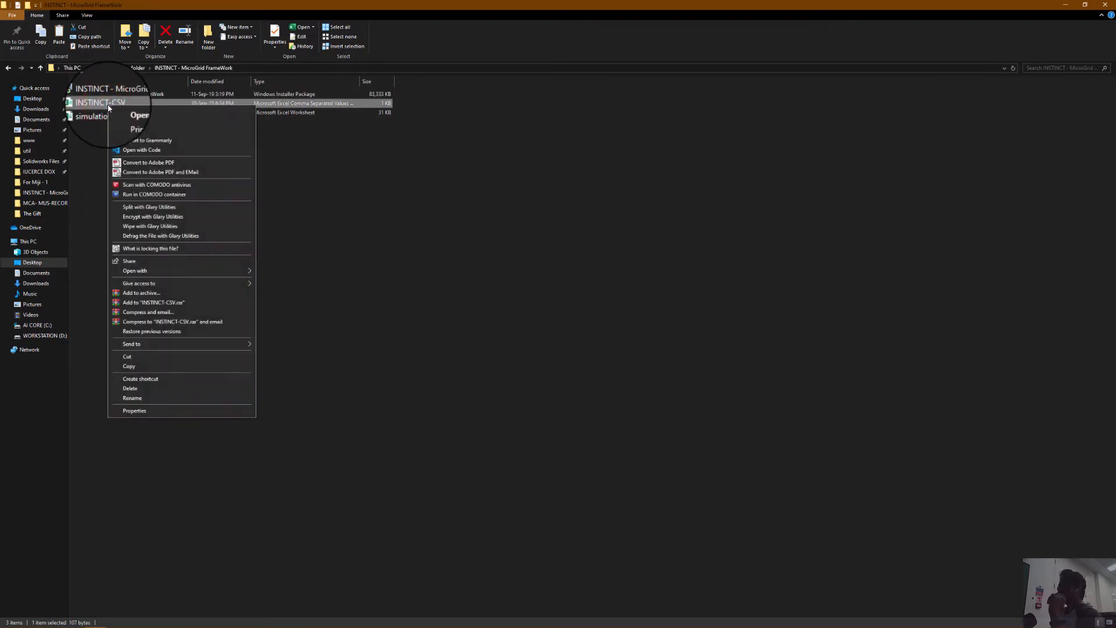
left_click(124, 129)
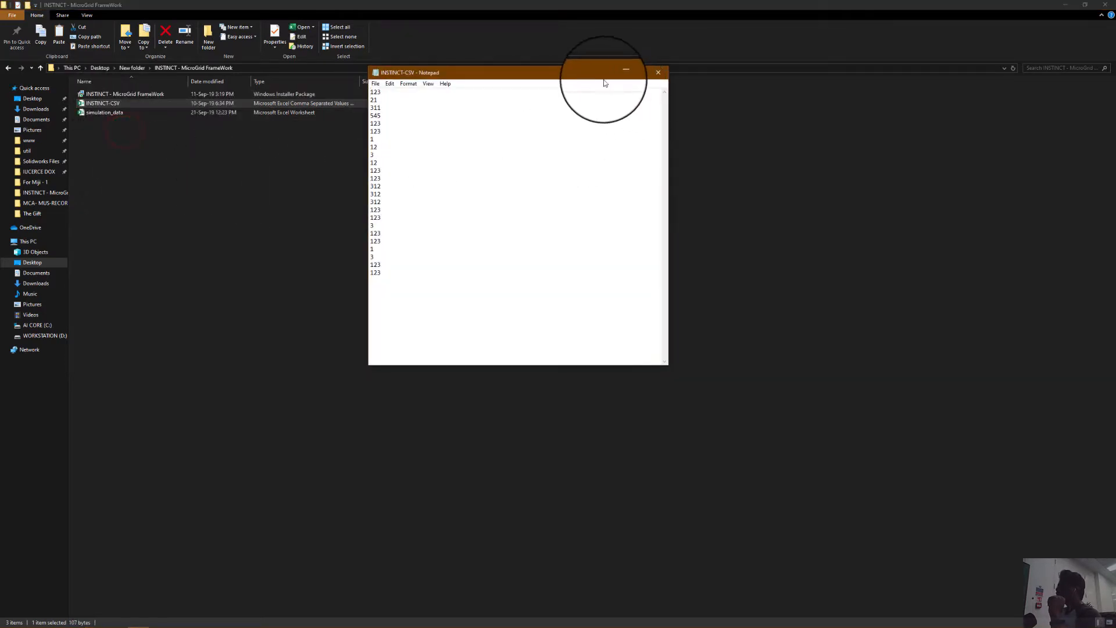
left_click_drag(587, 72, 364, 83)
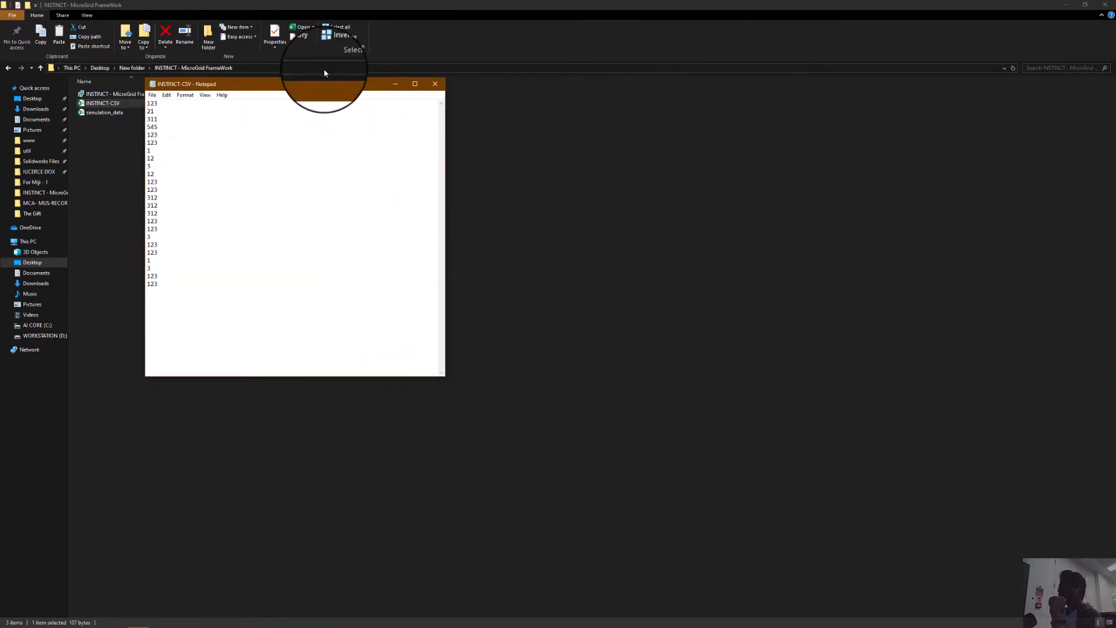
double_click(326, 86)
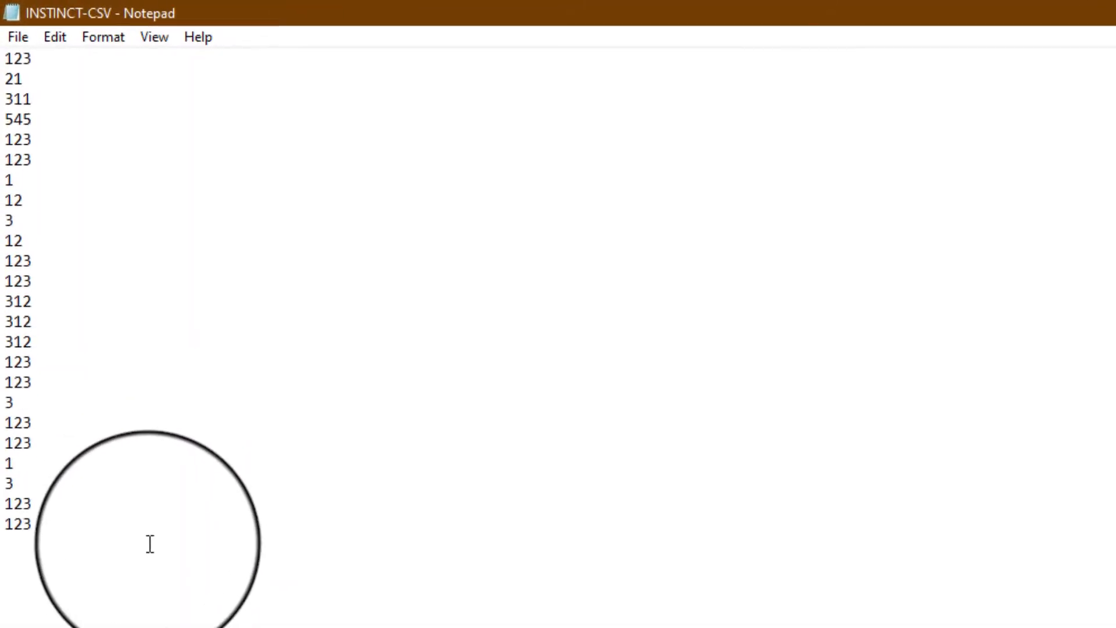
key("ctrl+a")
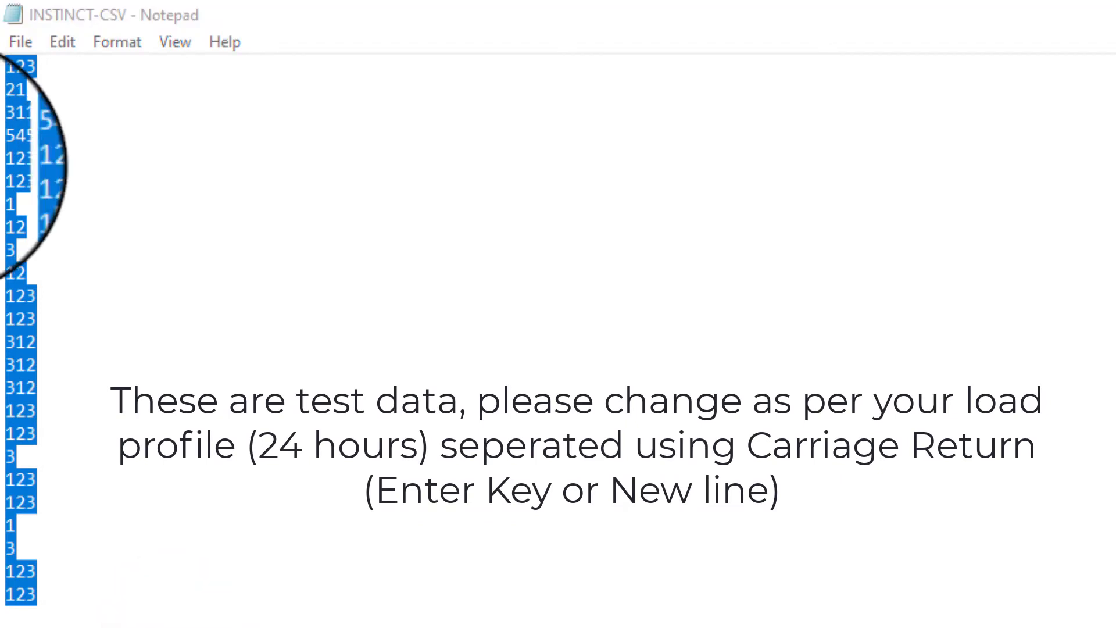
left_click(168, 100)
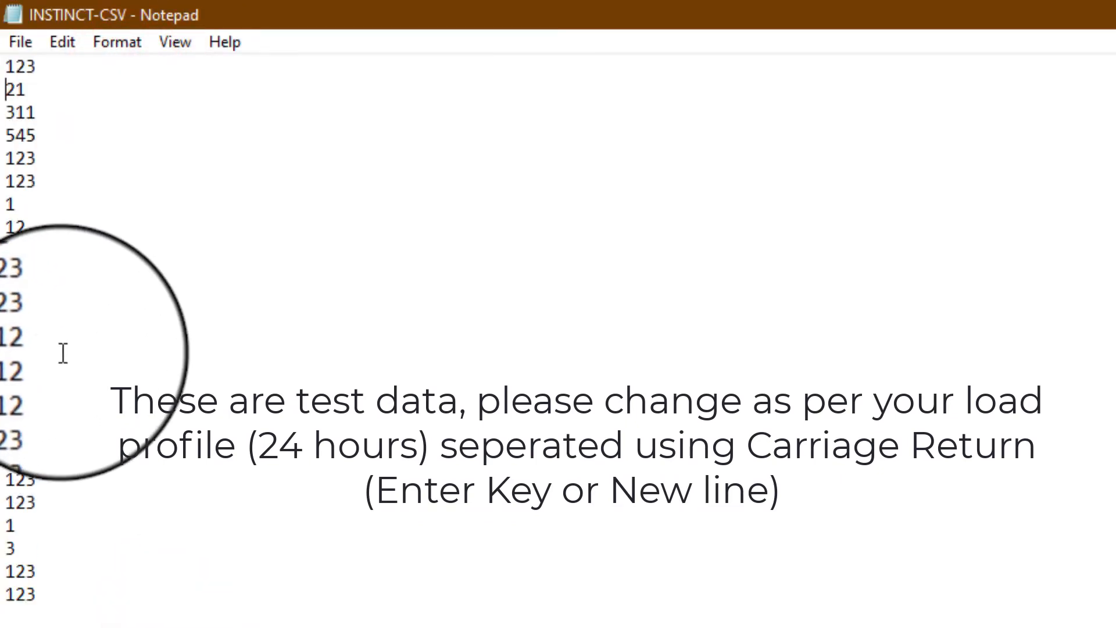
left_click_drag(6, 65, 38, 112)
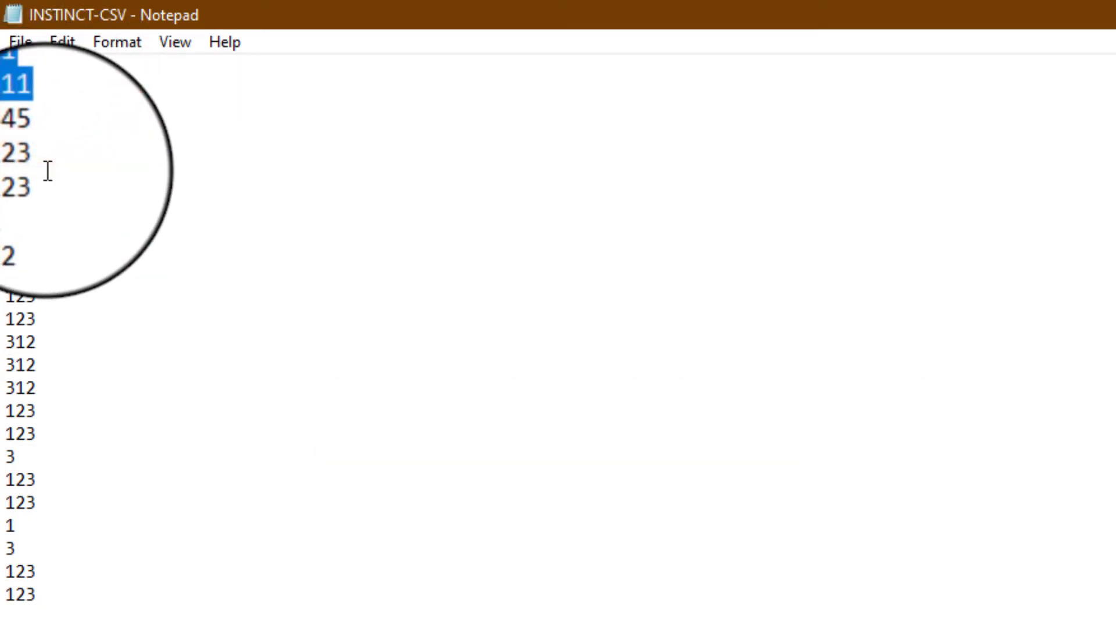
left_click(22, 87)
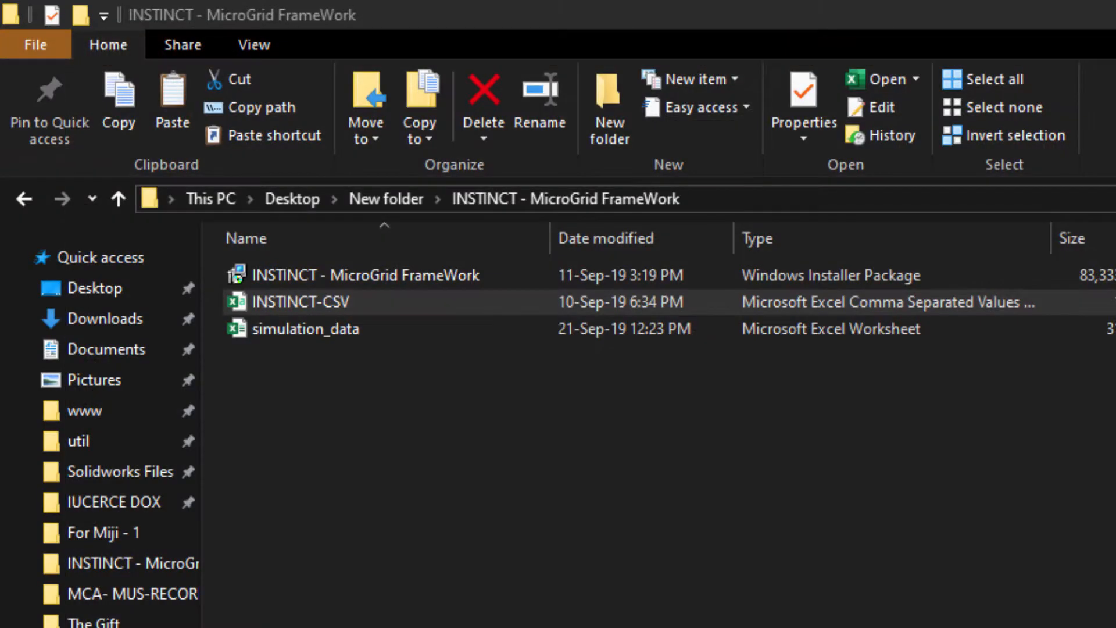
Switch the data loader's data type to From Excel.
left_click(730, 481)
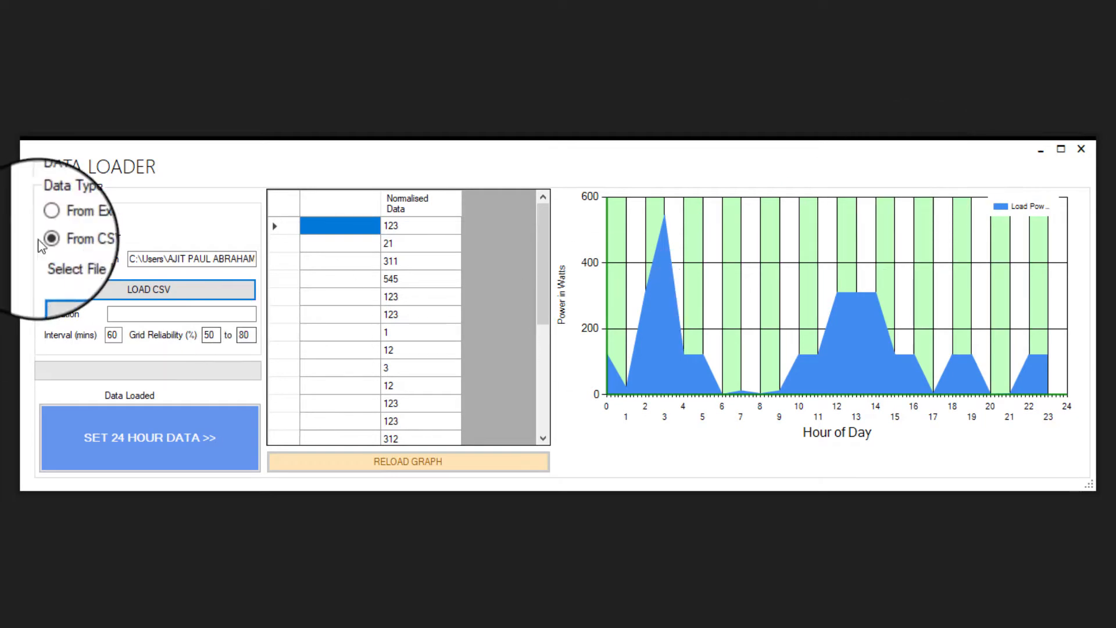
left_click(69, 225)
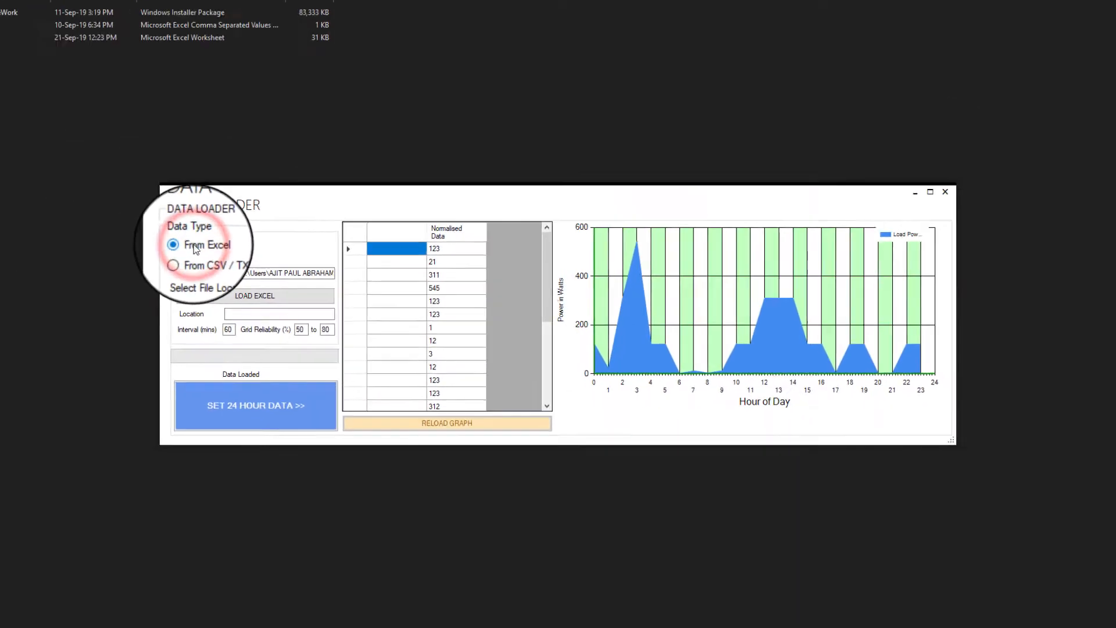
Open the simulation_data workbook in Excel, closing the activation dialog.
left_click(115, 116)
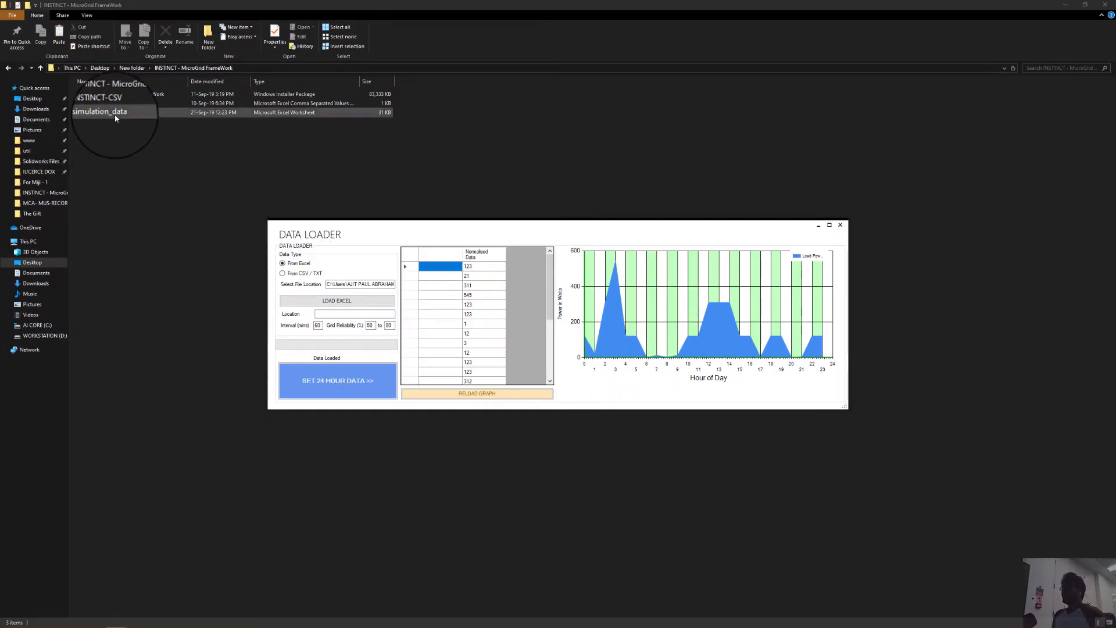
double_click(116, 118)
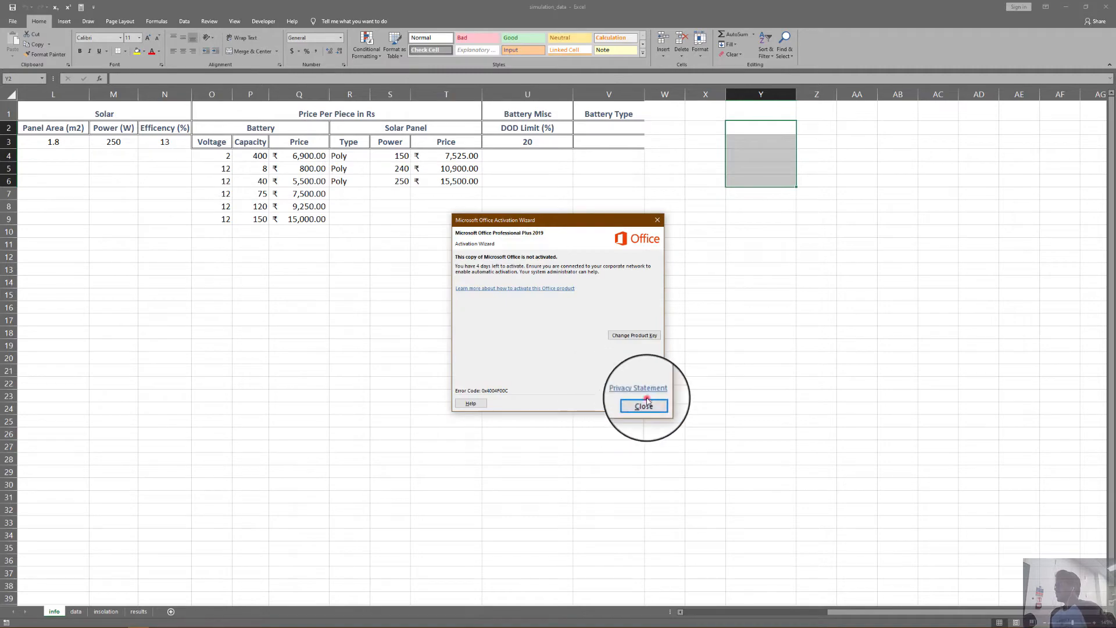
left_click(645, 399)
scroll(386, 250, "down", 6)
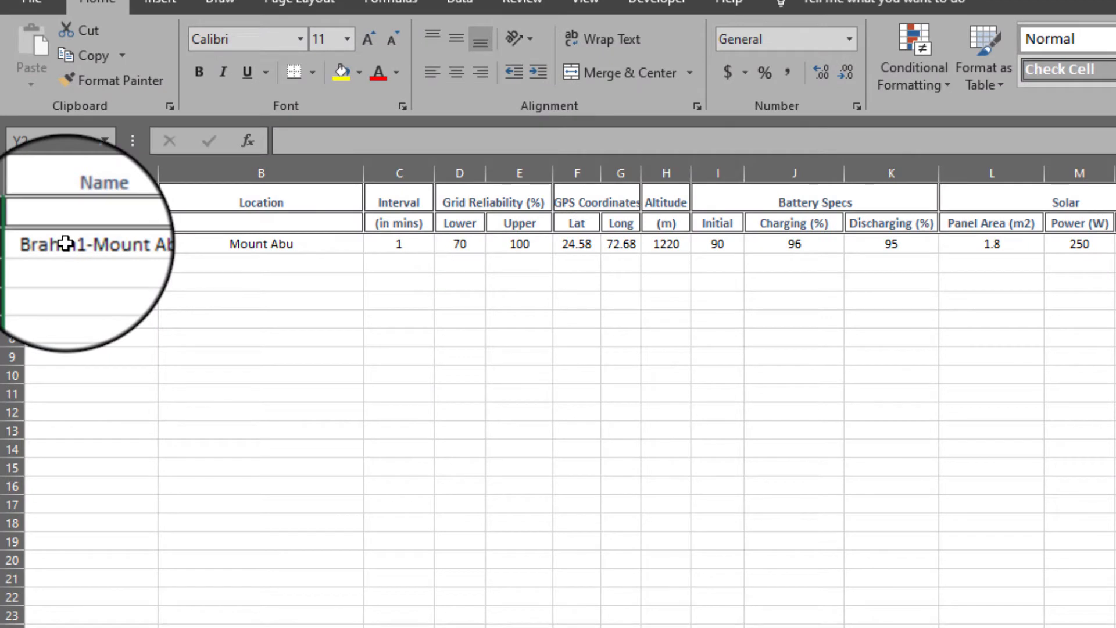
Examine the info sheet's site parameters: name, location, interval, grid reliability, GPS coordinates, altitude, battery and solar specs.
left_click(65, 243)
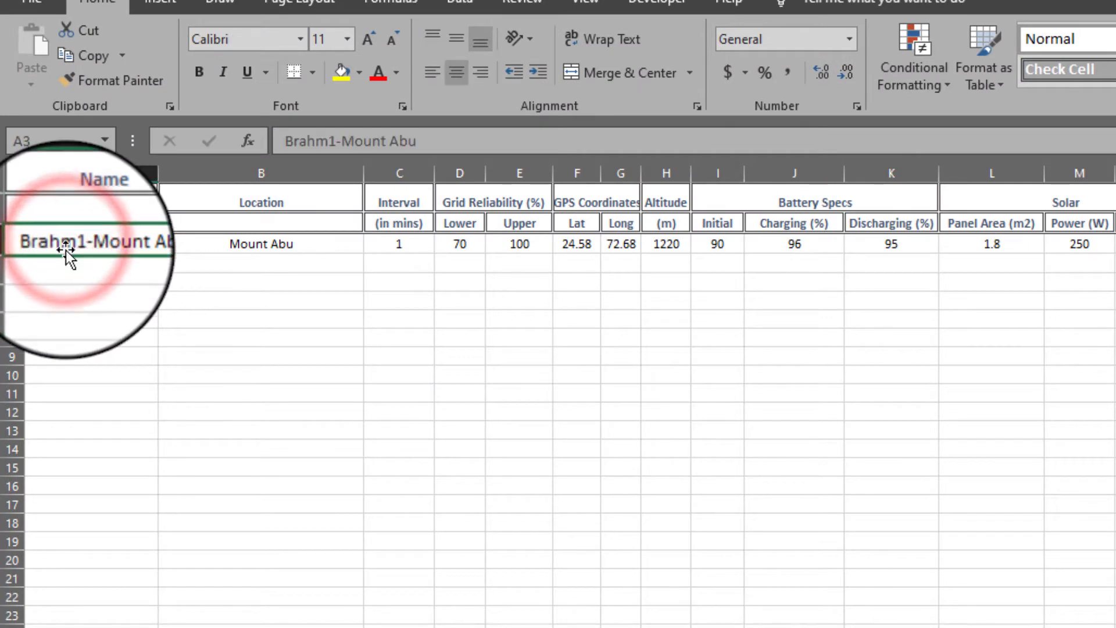
left_click(247, 253)
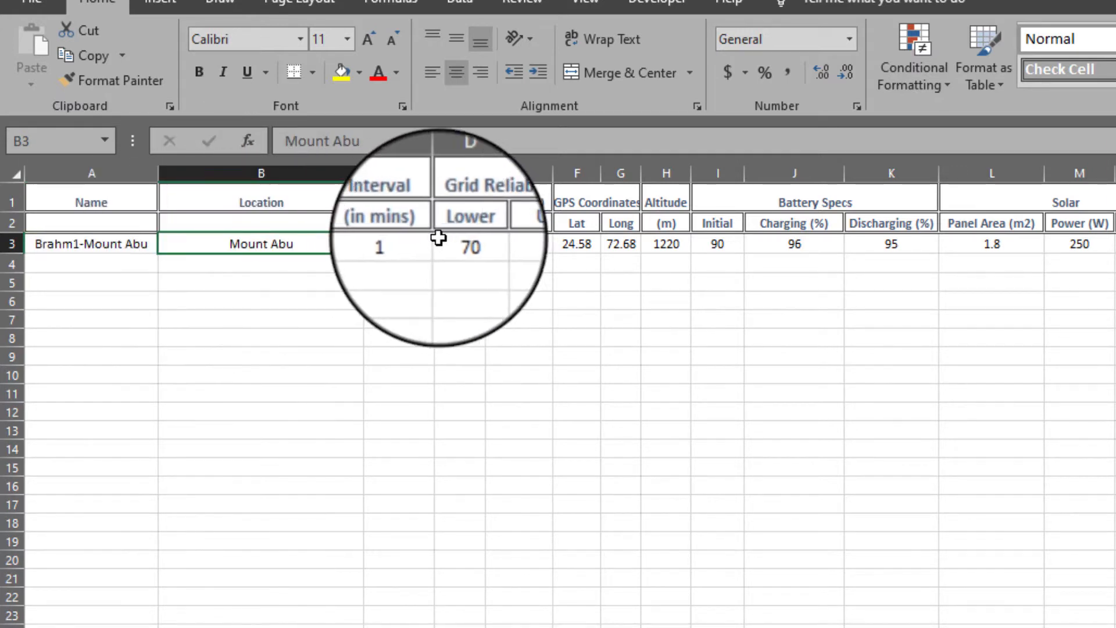
left_click(414, 239)
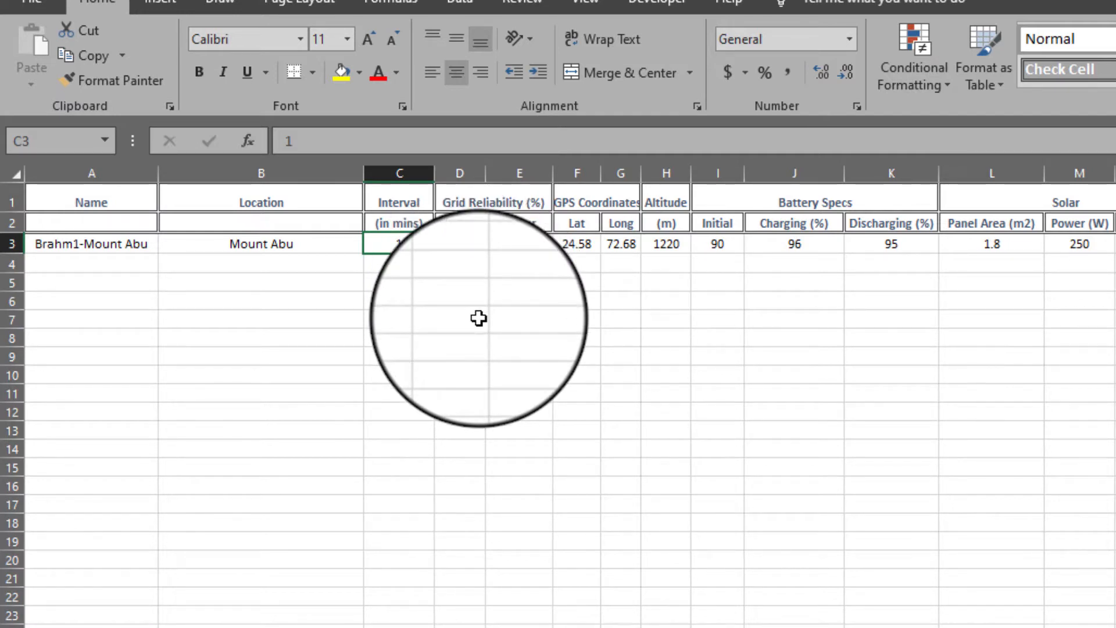
left_click(561, 205)
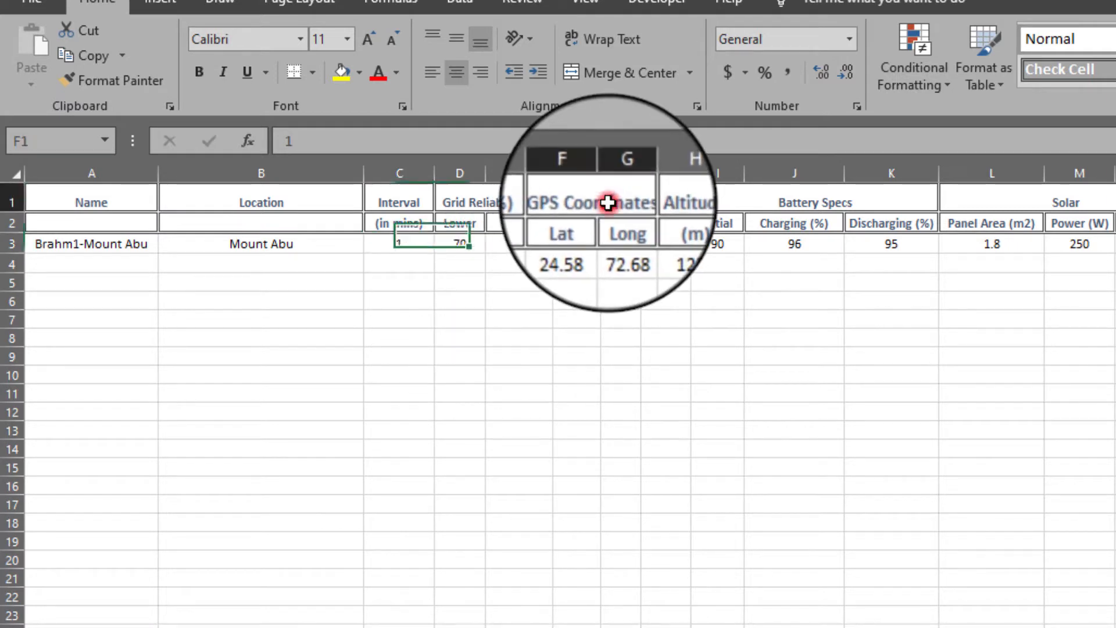
left_click(680, 200)
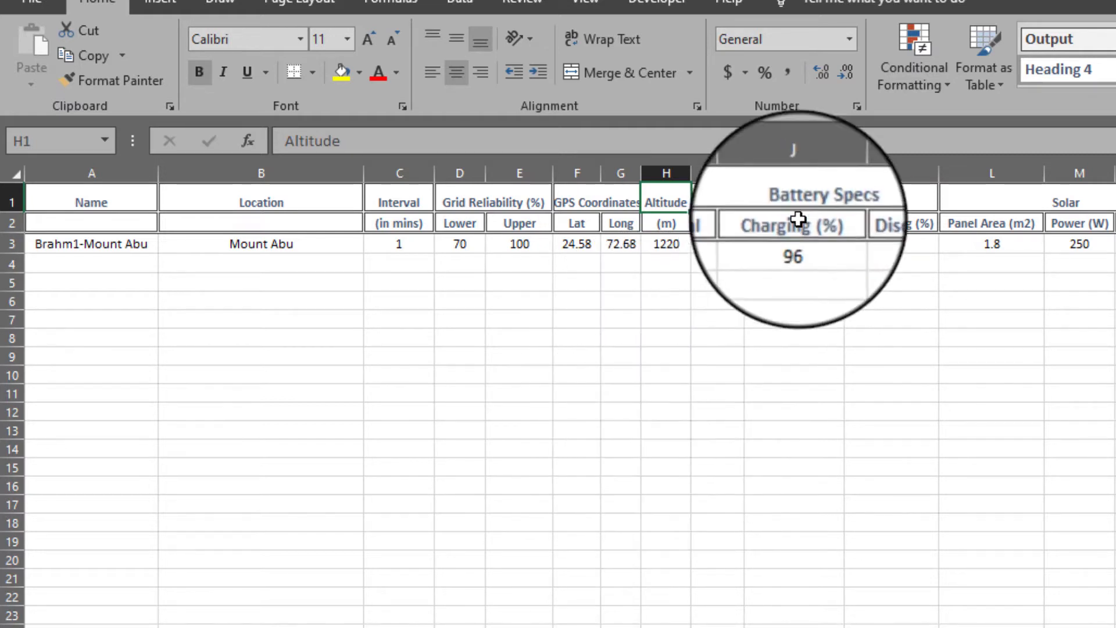
left_click(788, 200)
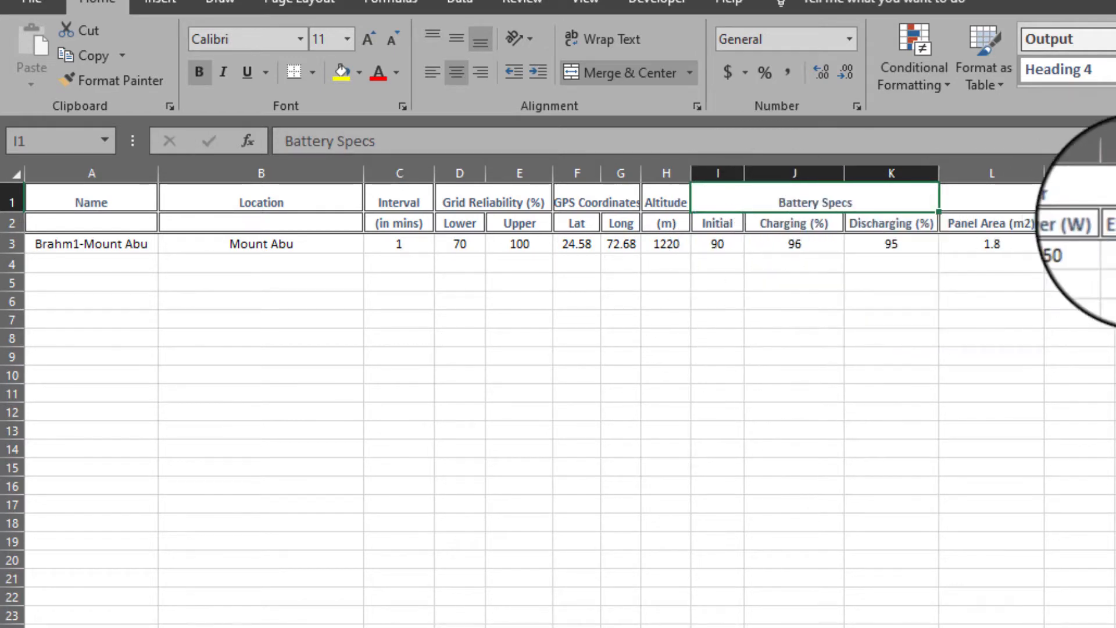
left_click(1071, 204)
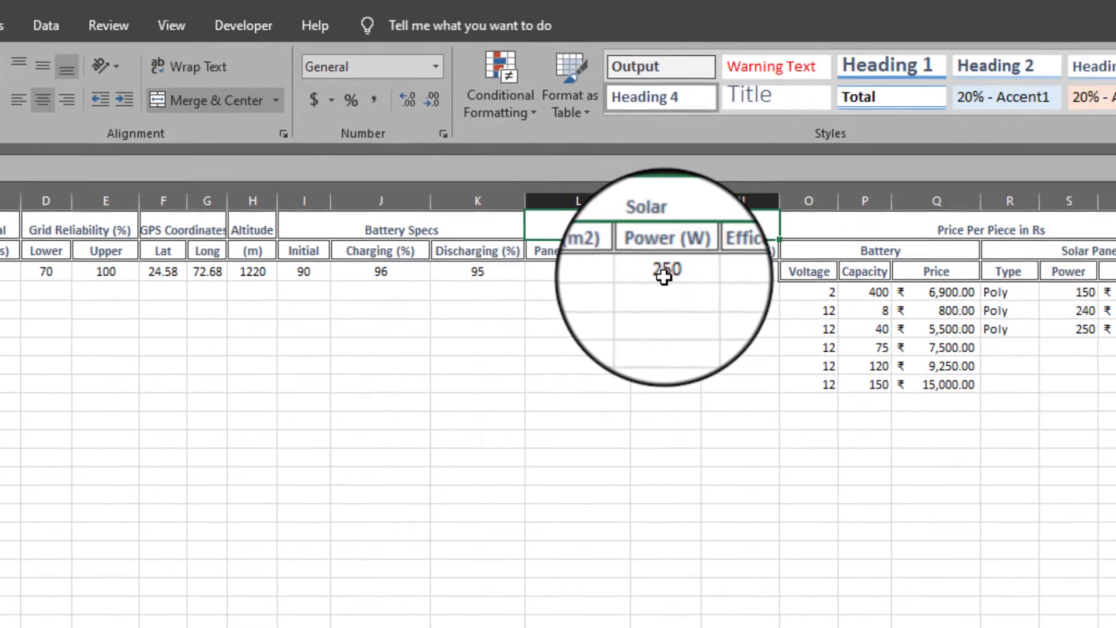
left_click(1077, 248)
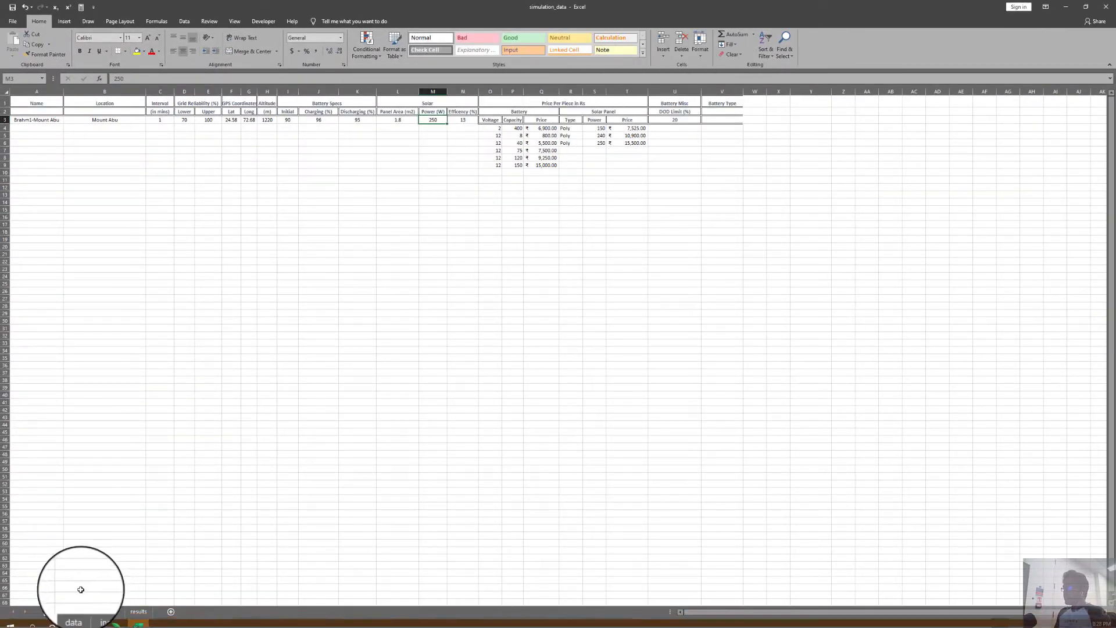
Switch to the data sheet and examine the Power (in W) column by selecting it and scrolling through its values.
left_click(75, 611)
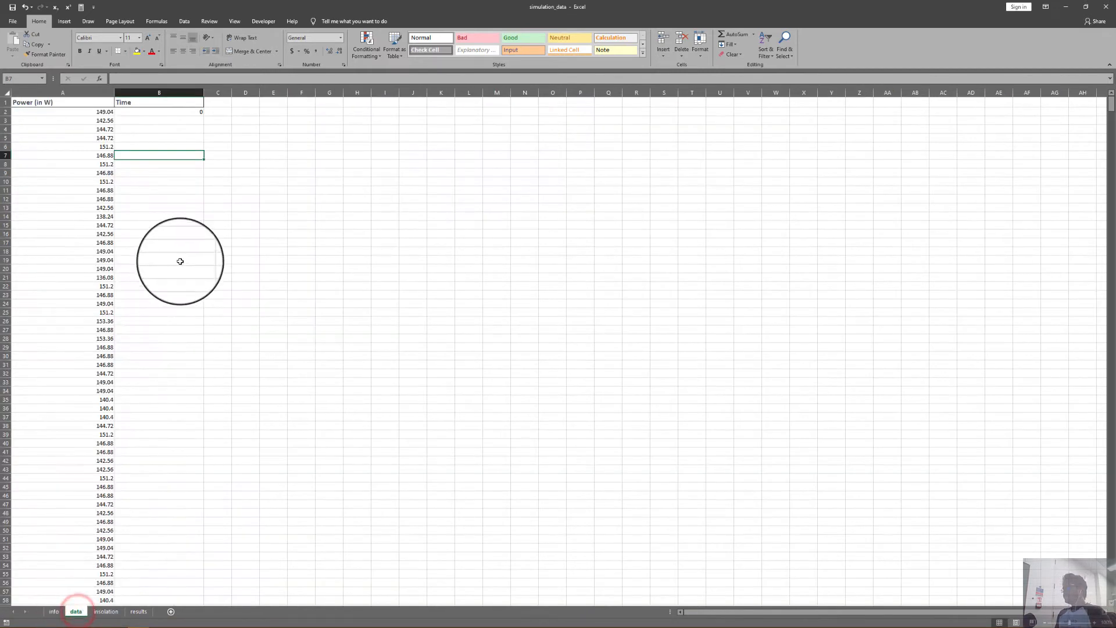
left_click(92, 112)
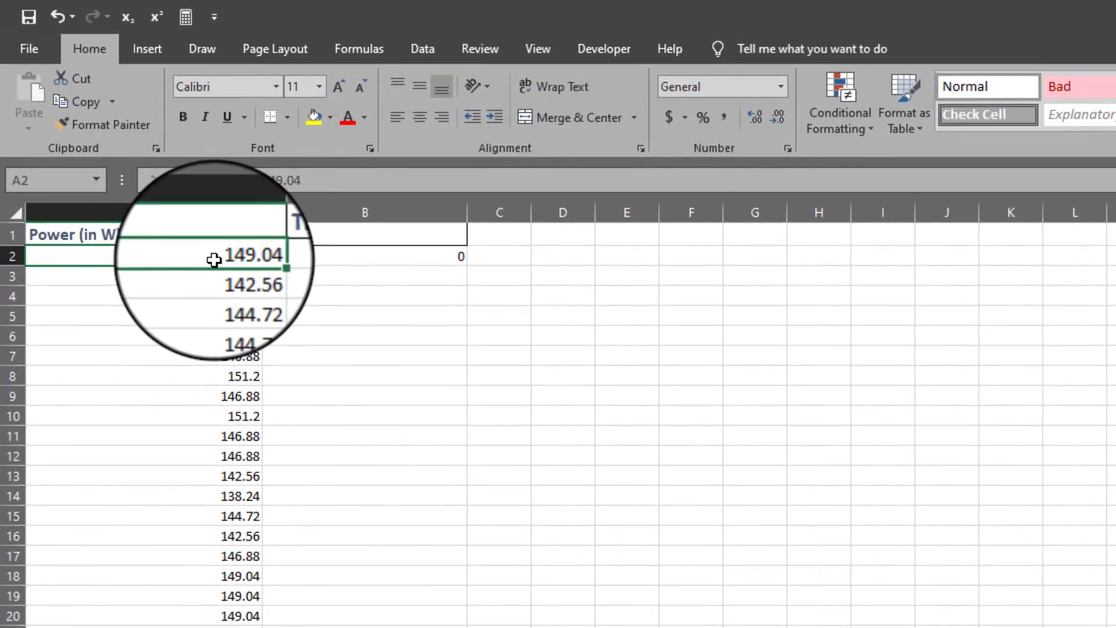
left_click_drag(94, 113, 99, 250)
left_click_drag(226, 627, 226, 627)
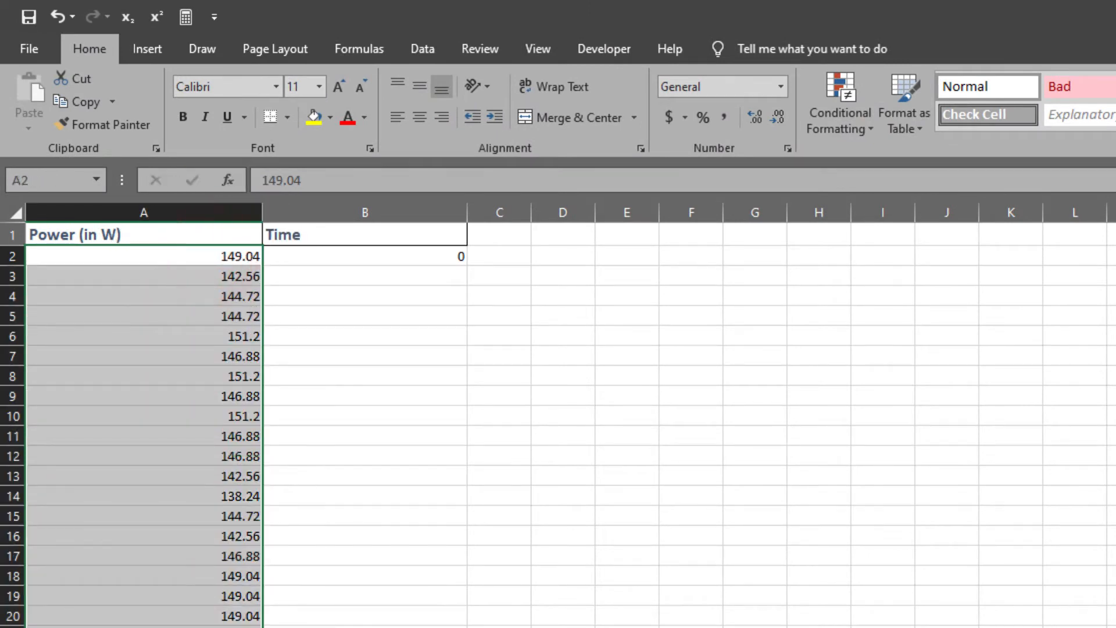
scroll(558, 424, "down", 20)
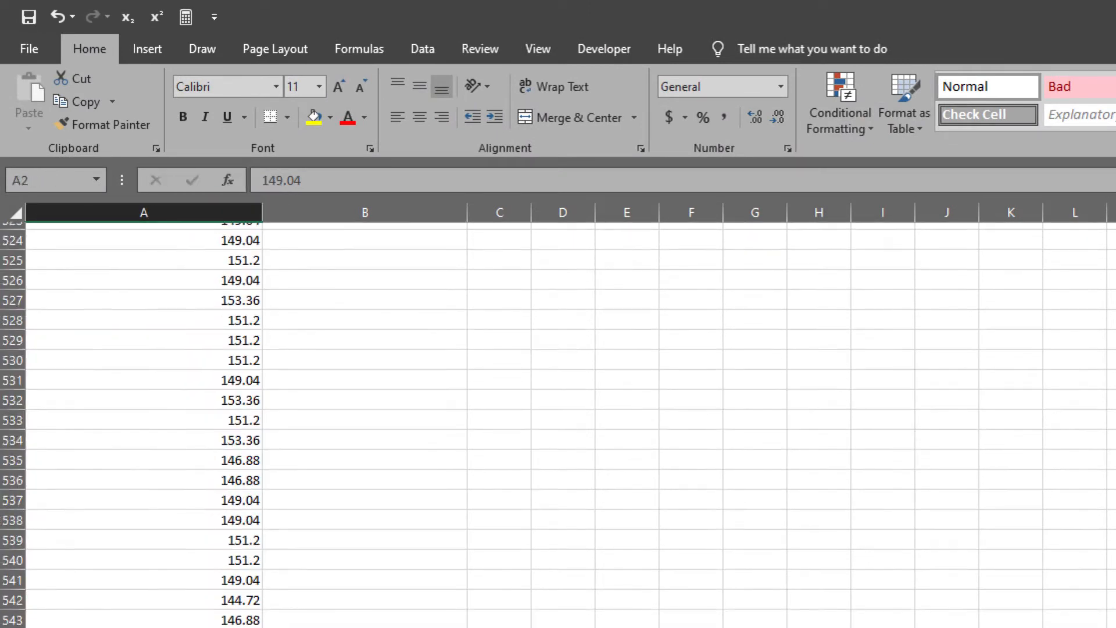
scroll(558, 424, "down", 20)
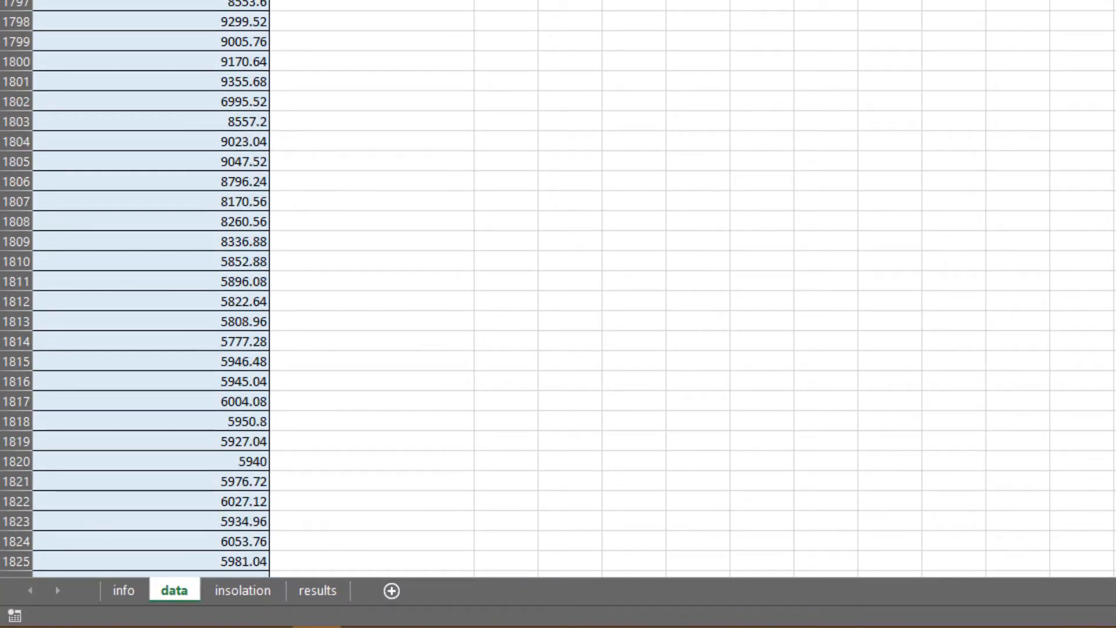
scroll(558, 291, "up", 20)
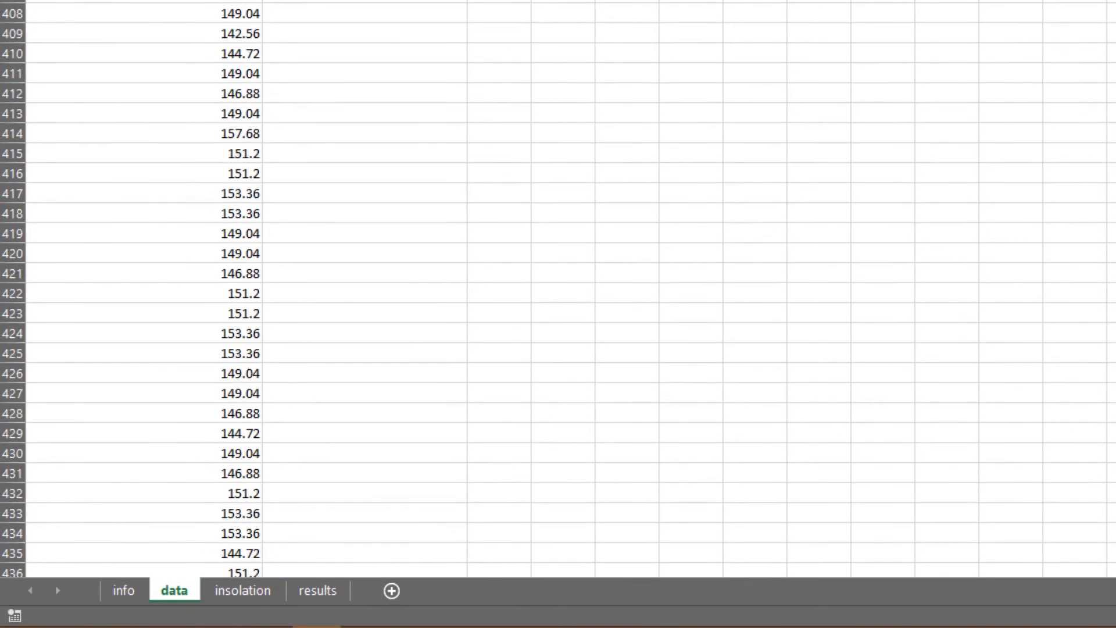
scroll(558, 291, "up", 20)
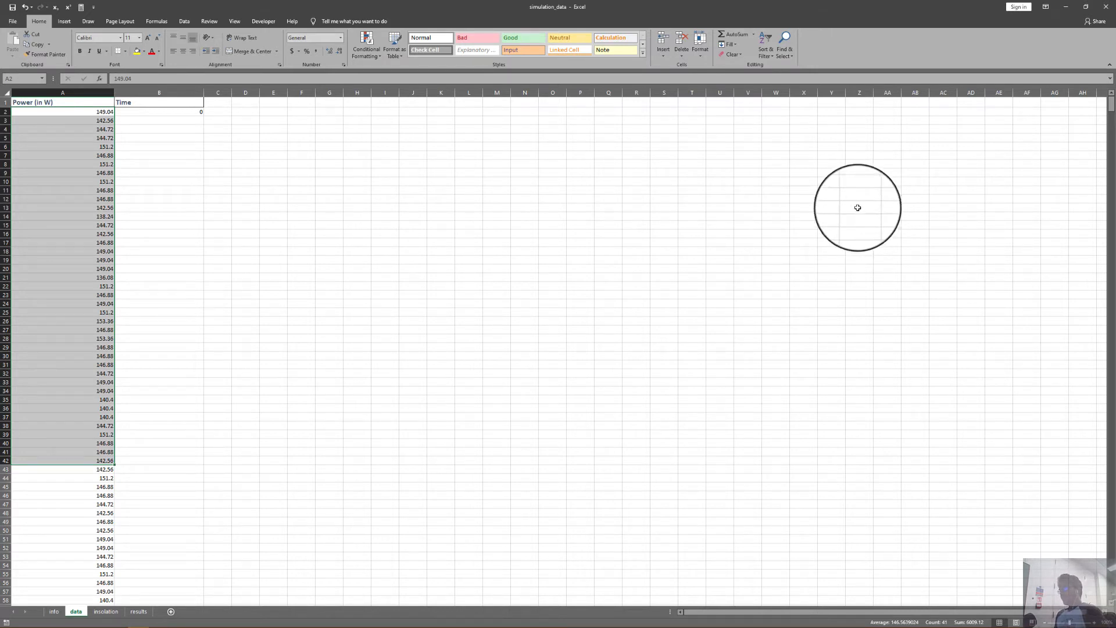
left_click(78, 113)
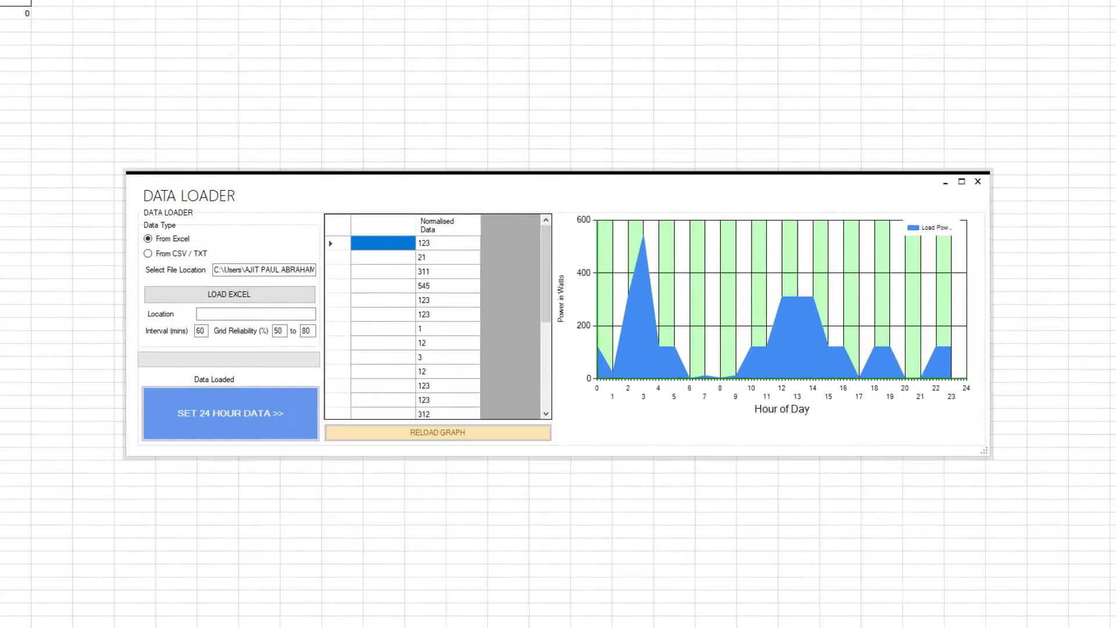
Load the simulation_data workbook into the data loader from Excel and set it as the 24-hour data.
left_click(147, 239)
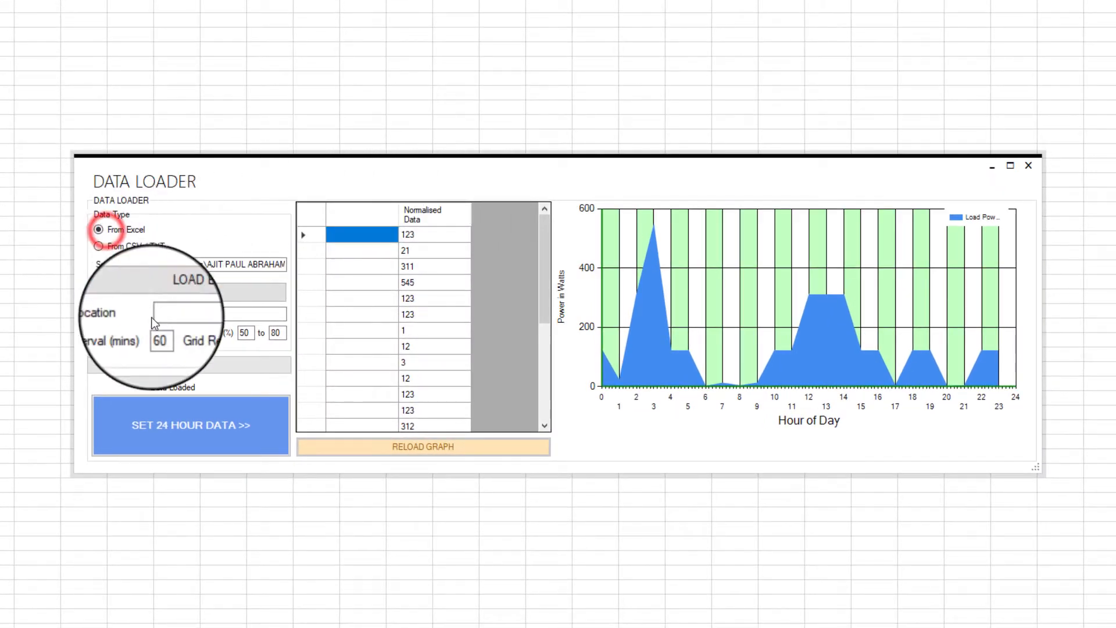
left_click(154, 292)
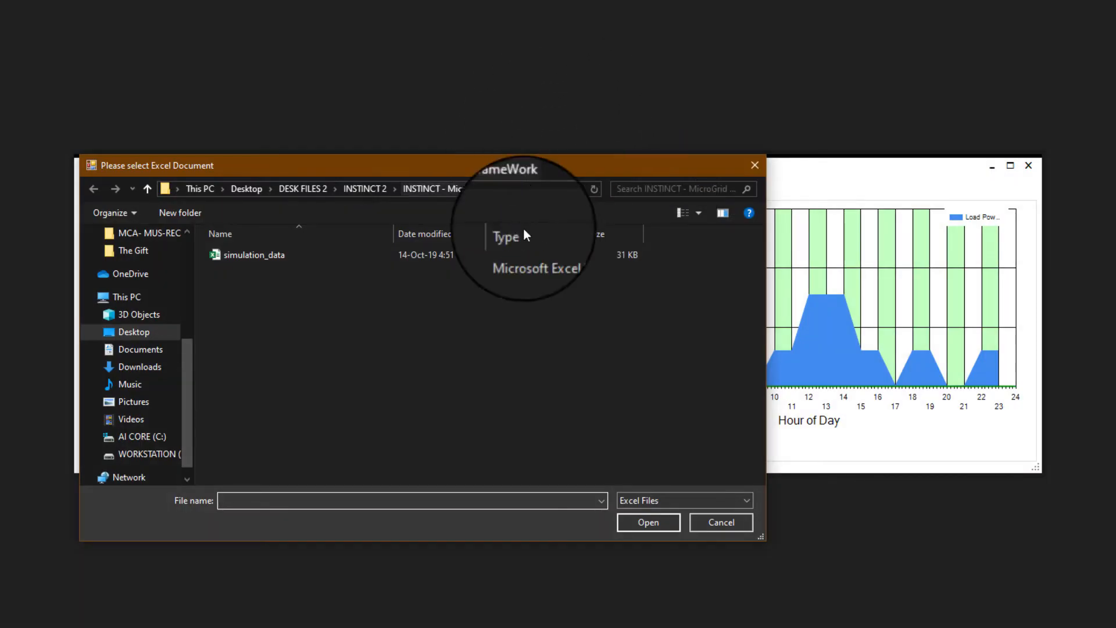
double_click(245, 256)
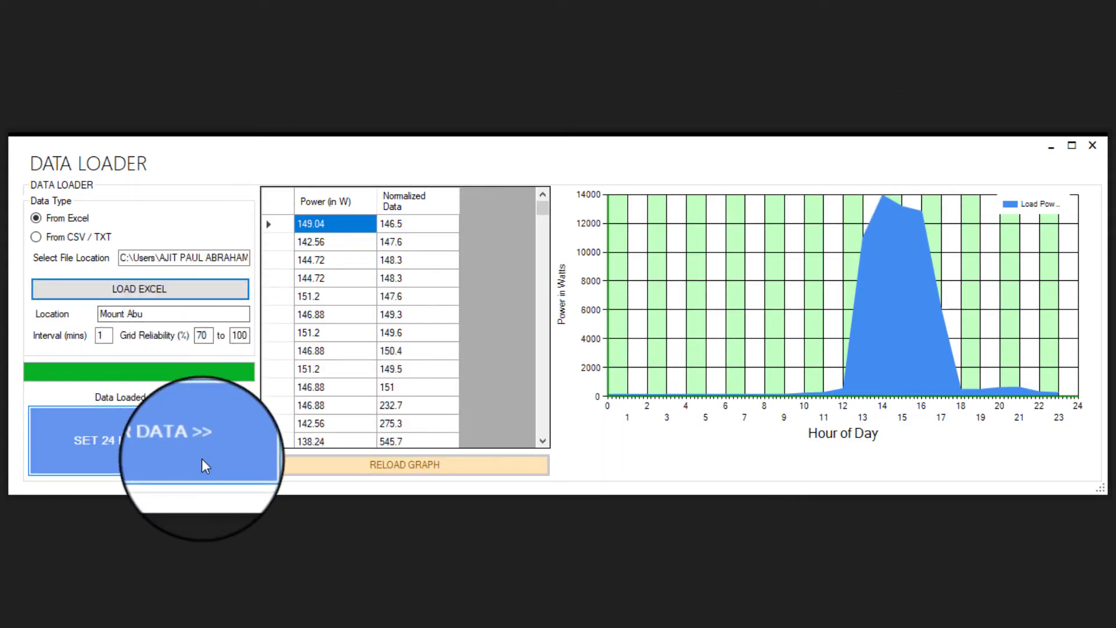
left_click(192, 437)
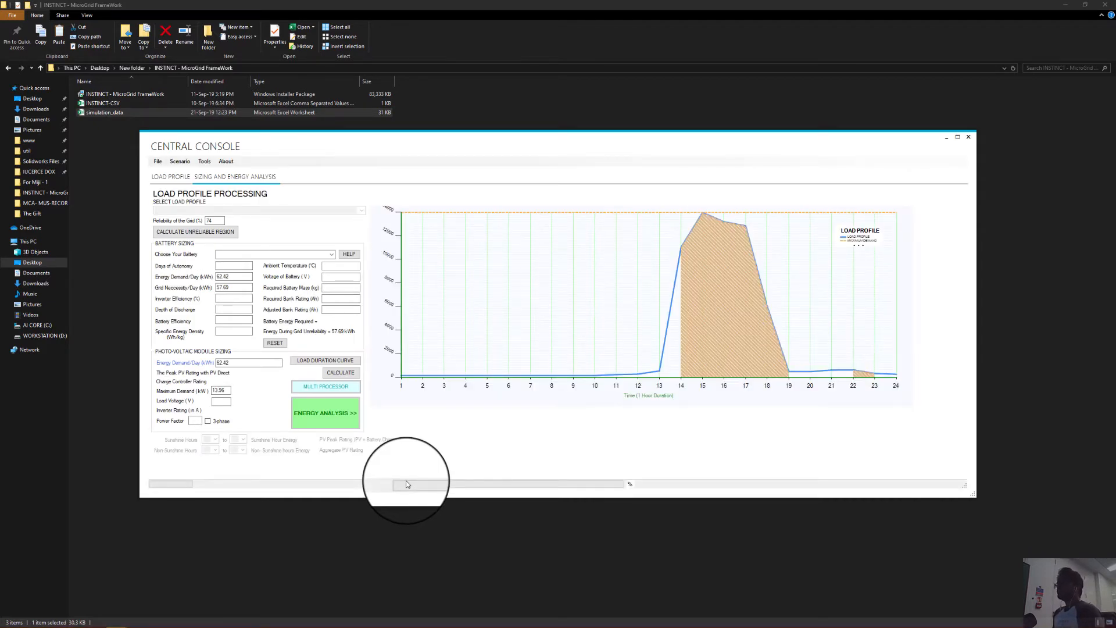
Set the grid reliability to 0% and calculate the unreliable region of the load profile.
double_click(221, 218)
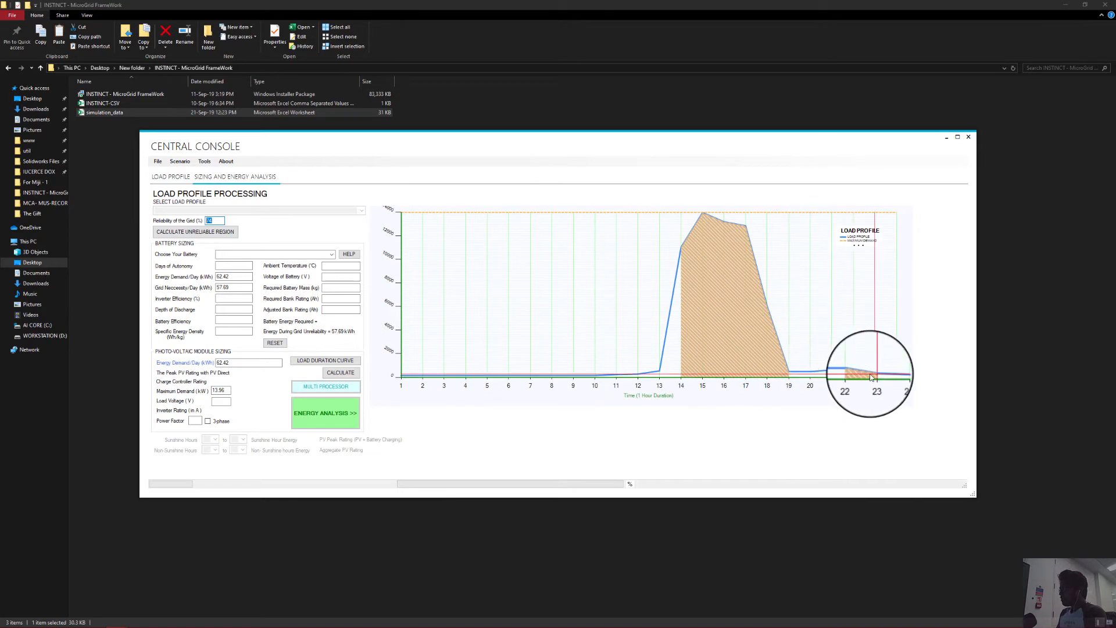
left_click(216, 220)
double_click(208, 220)
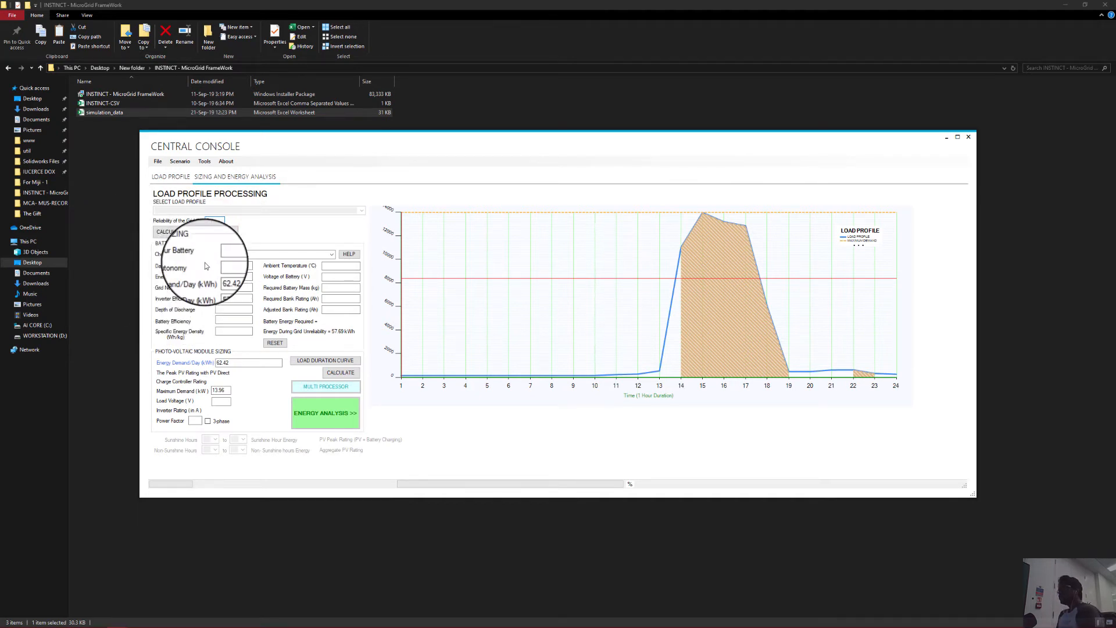
left_click(198, 231)
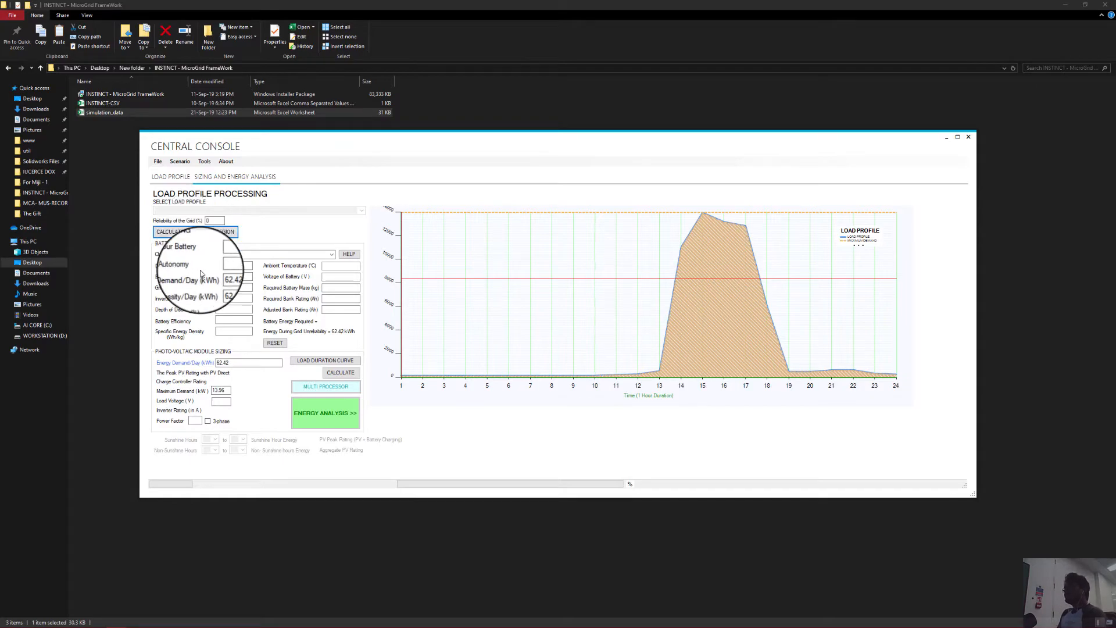
Choose Valve-Regulated Lead Acid as the battery for battery sizing.
left_click(333, 255)
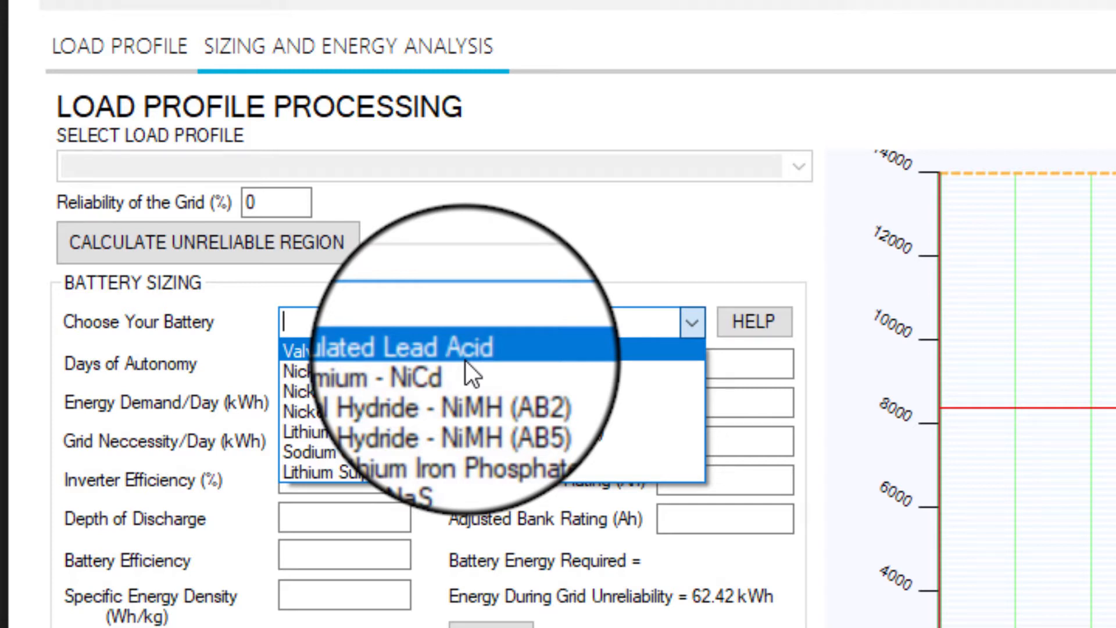
left_click(465, 357)
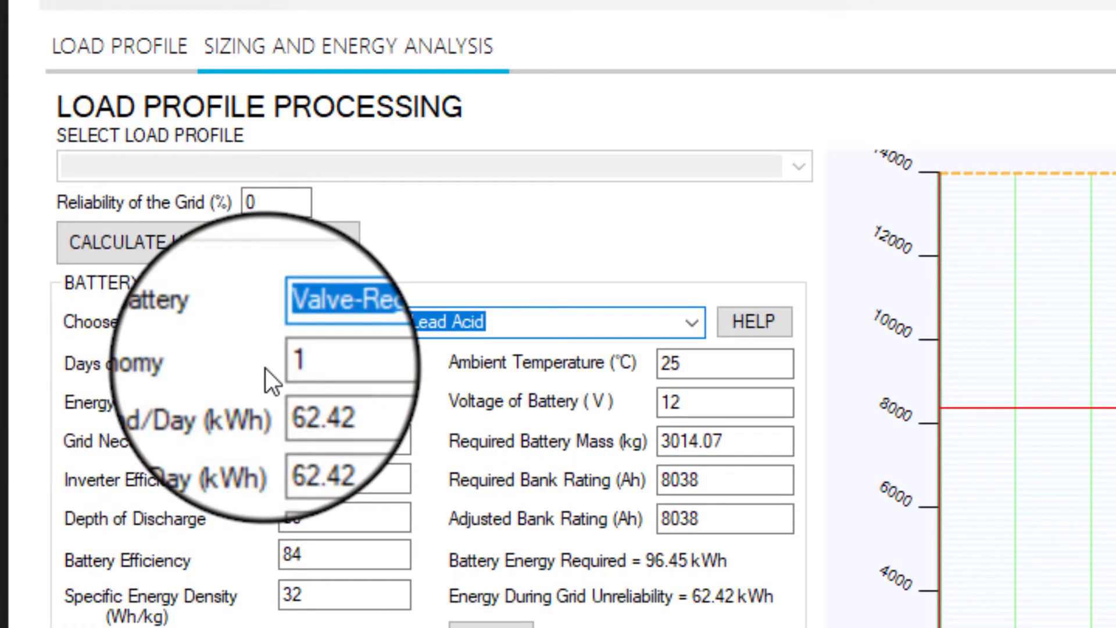
left_click(337, 364)
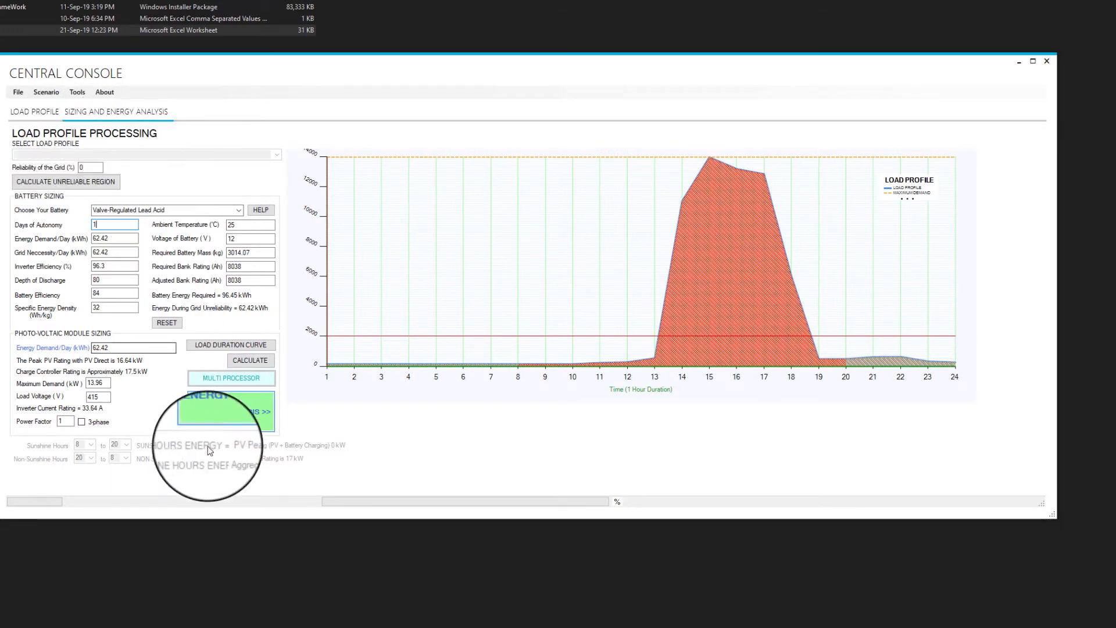
Open the energy analysis and select Monocrystalline - 250 Watts as the solar panel type after browsing the list.
left_click(227, 410)
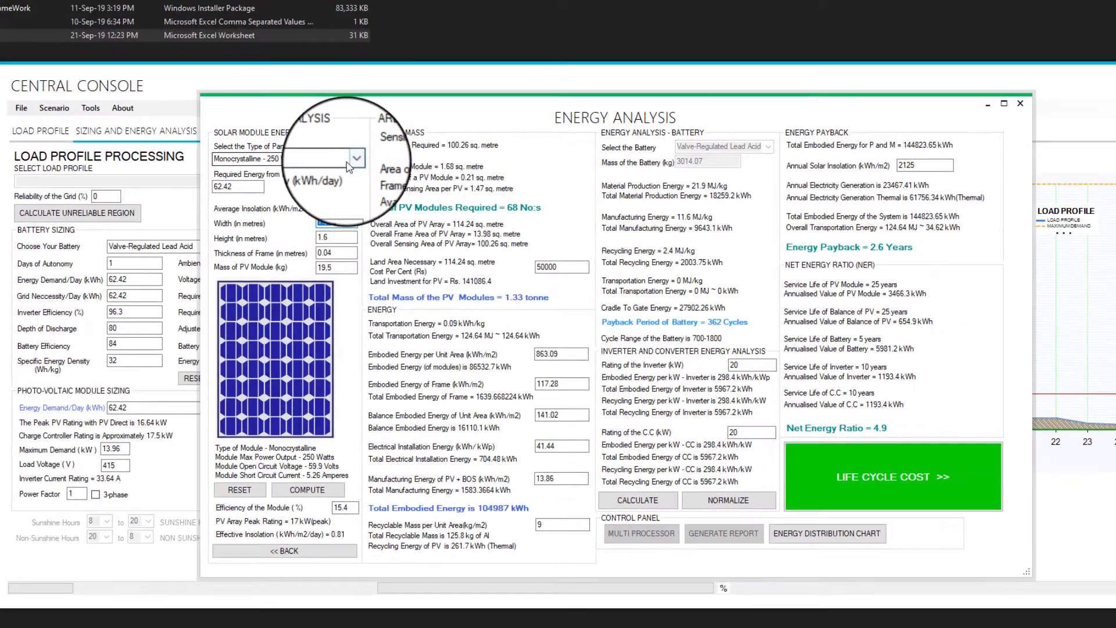
left_click(302, 138)
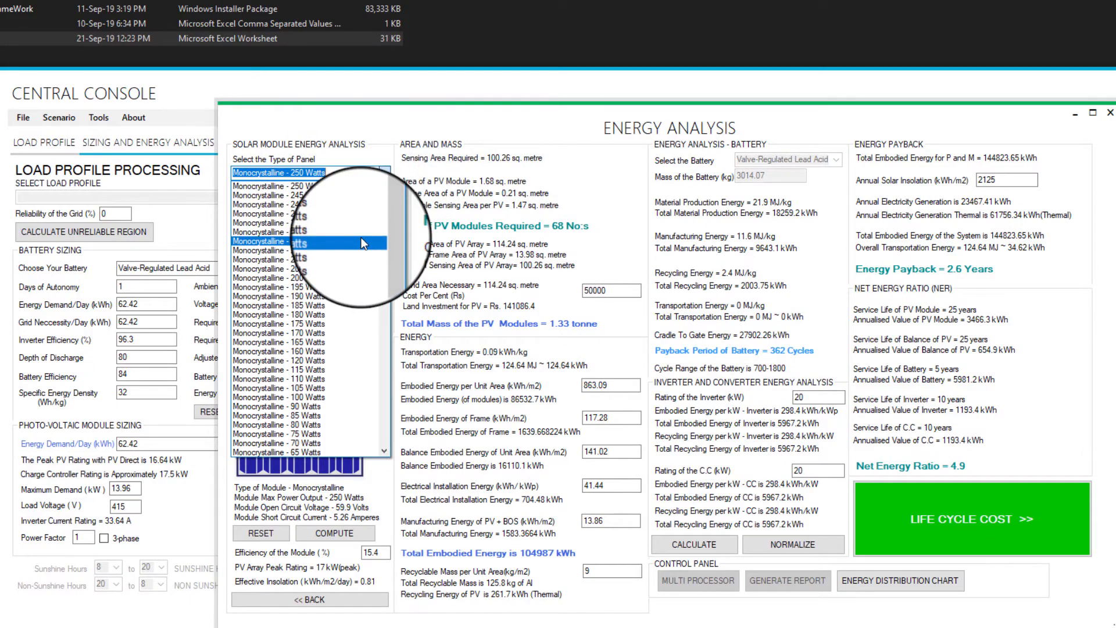
left_click_drag(383, 208, 385, 389)
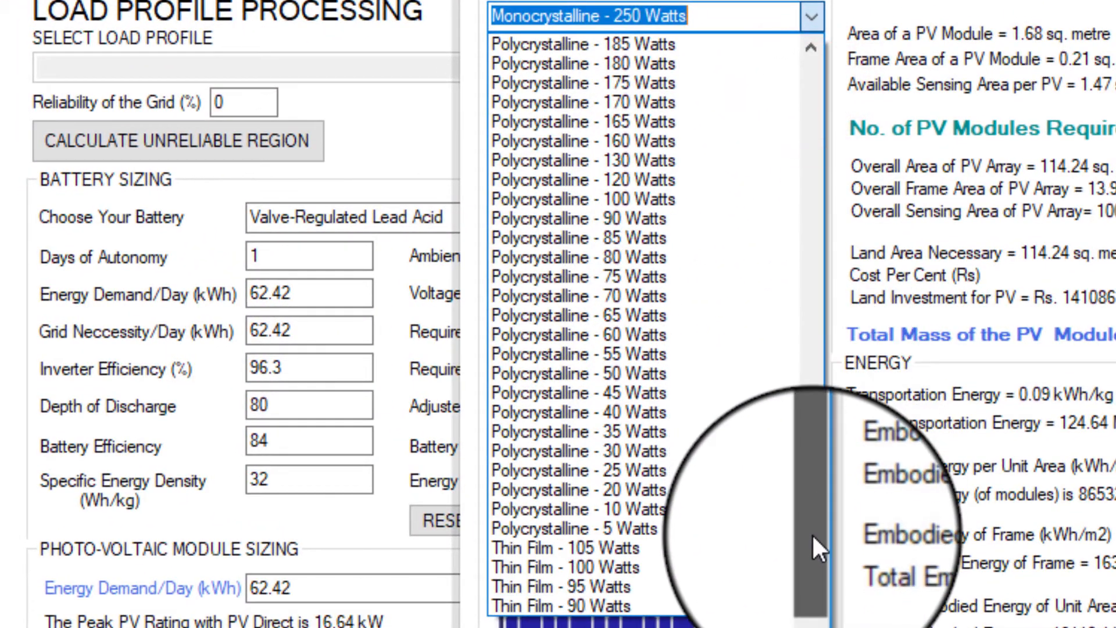
left_click_drag(811, 533, 771, 19)
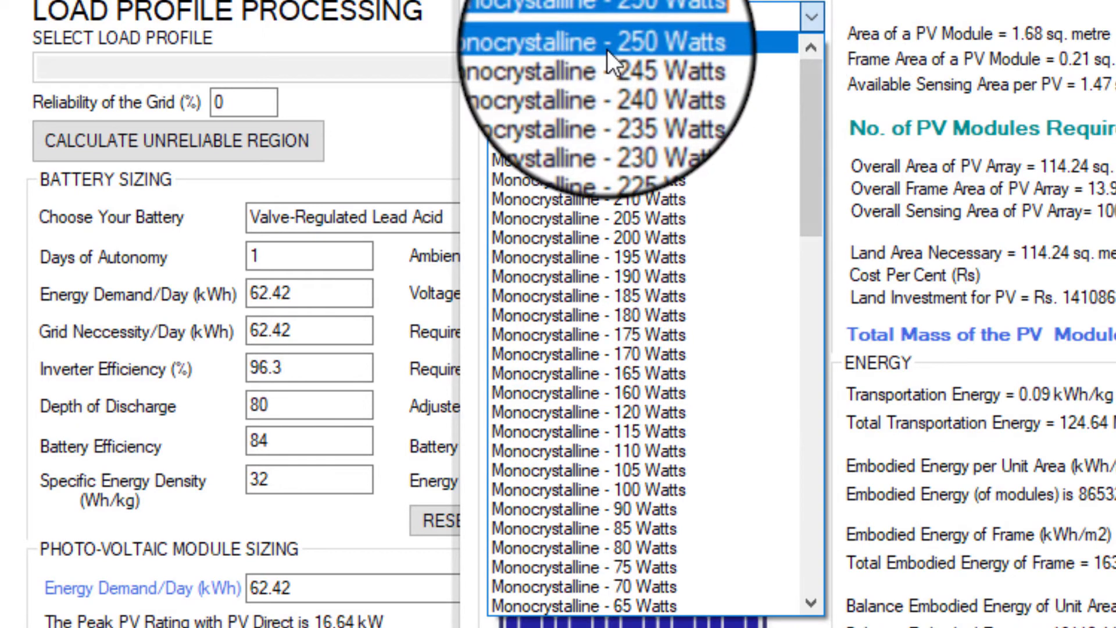
left_click(744, 16)
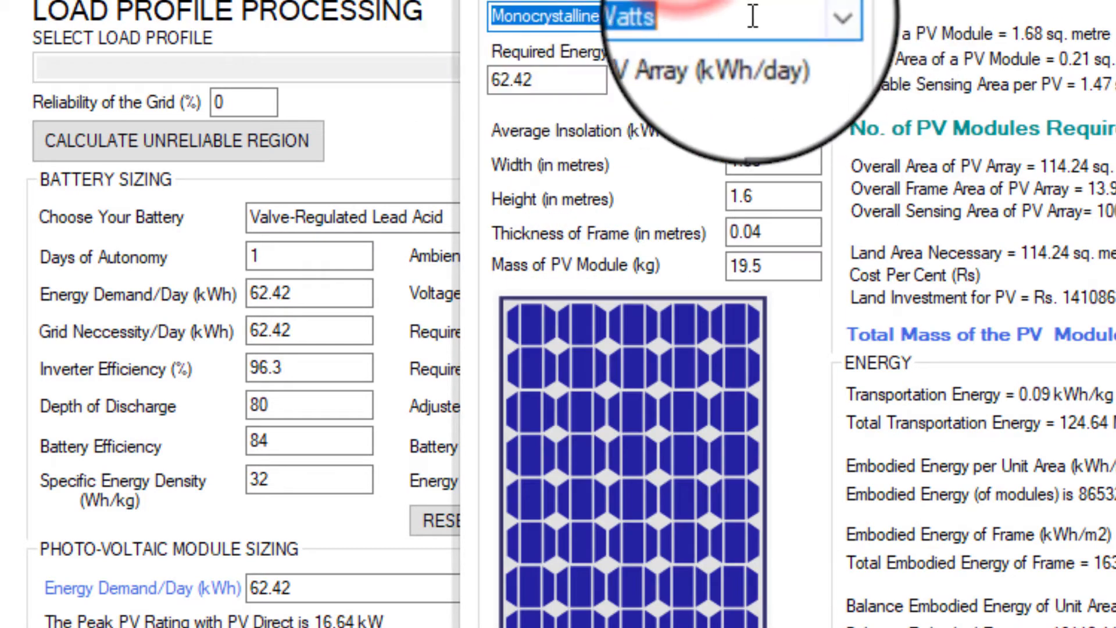
left_click(752, 16)
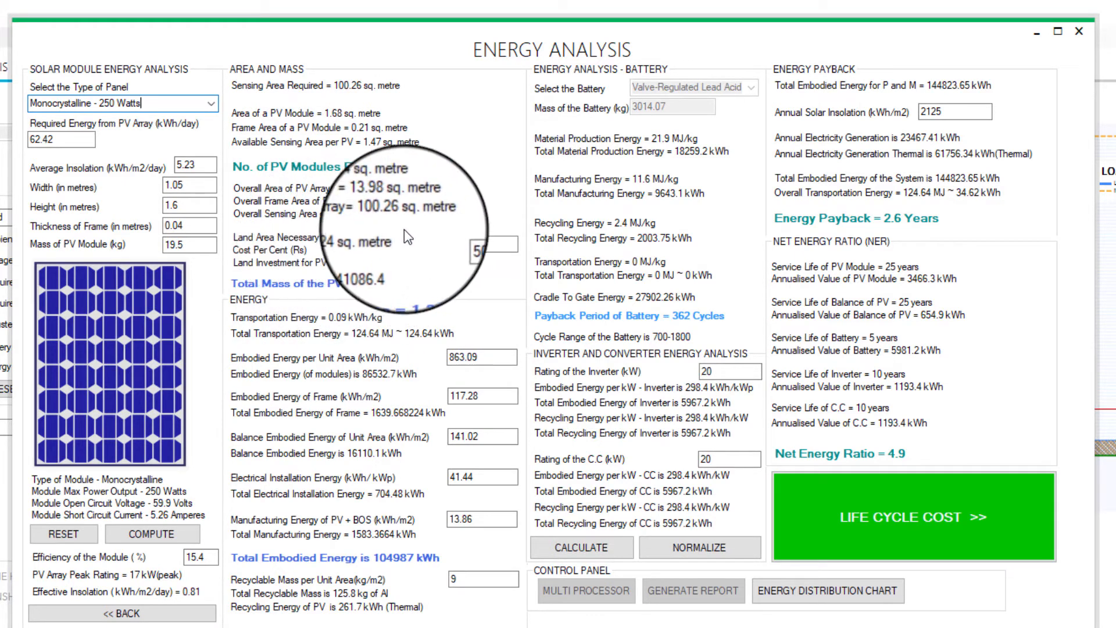
left_click(323, 244)
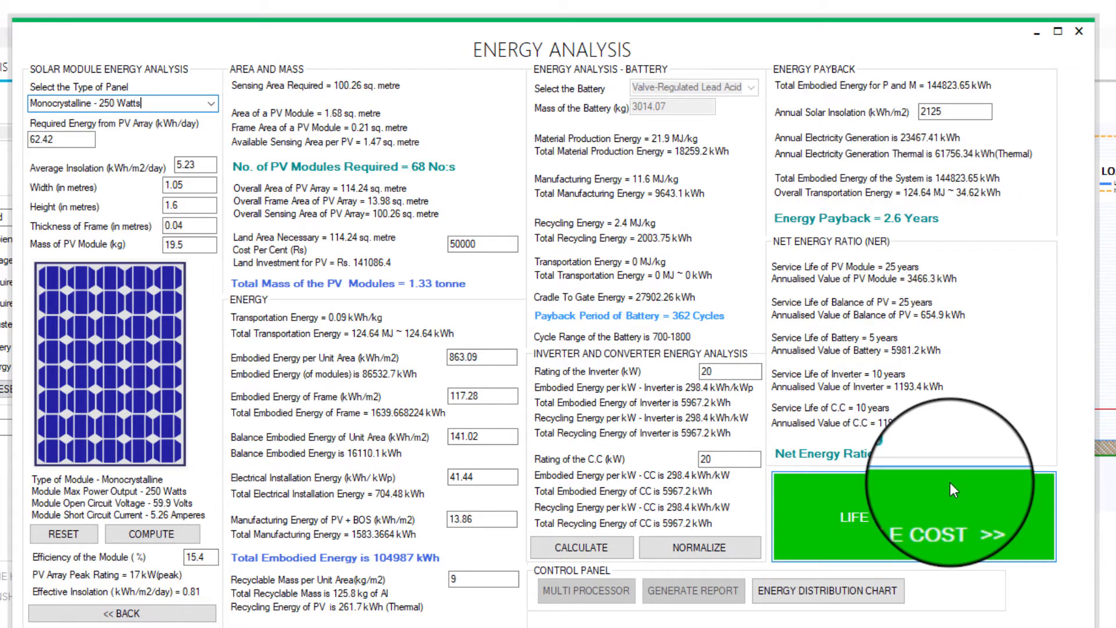
Open the annualised life cycle cost analysis and process the ALCC calculation.
left_click(947, 514)
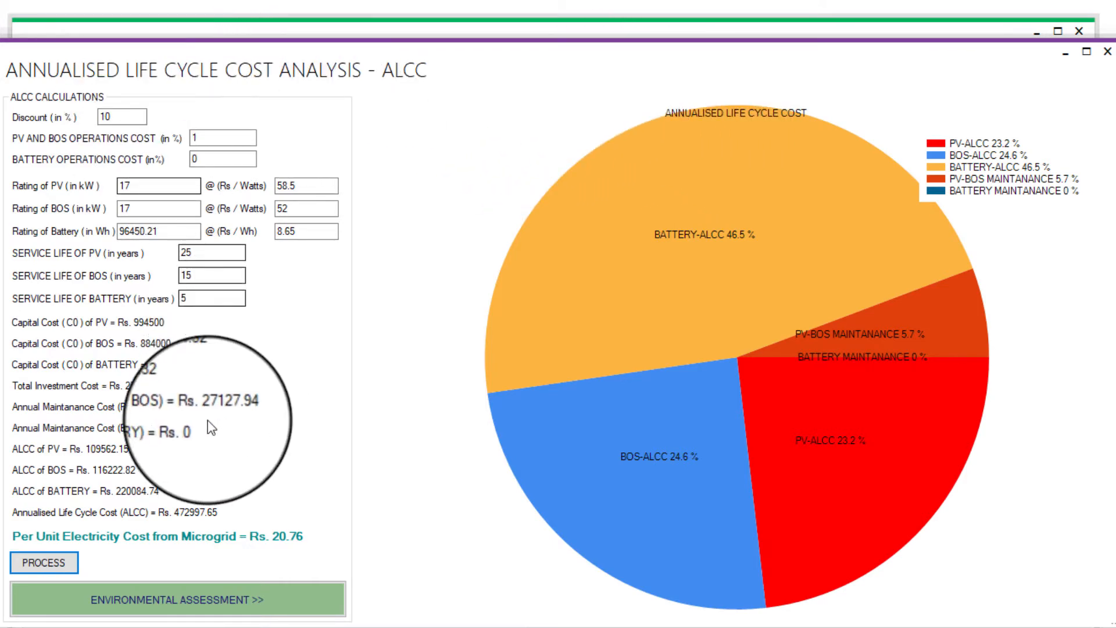
left_click(141, 567)
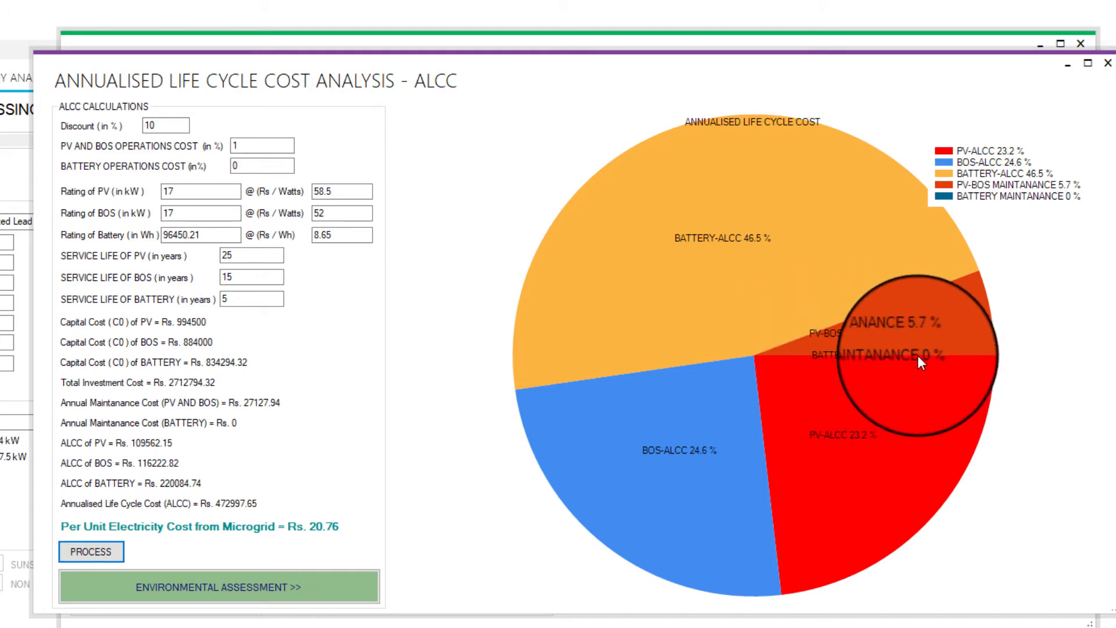
double_click(265, 168)
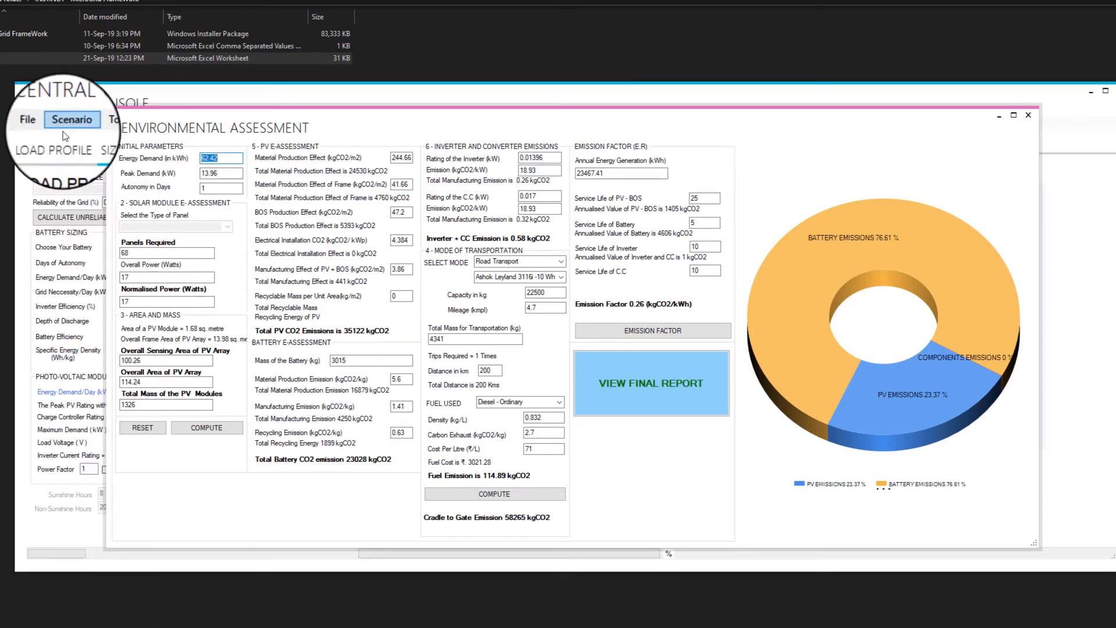
left_click(82, 98)
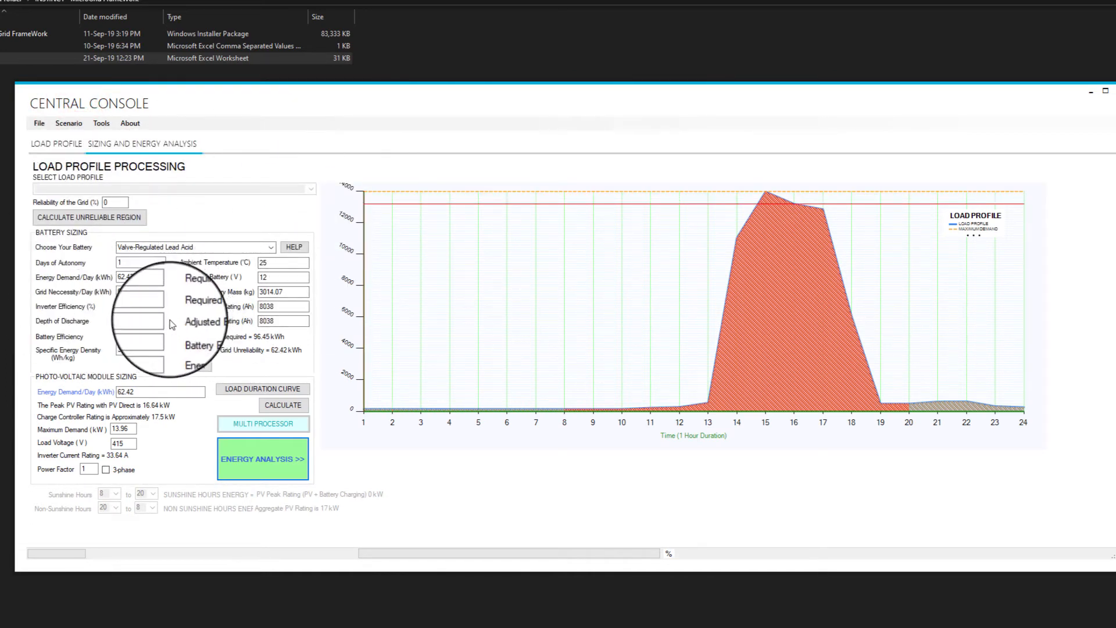
key("alt+Tab")
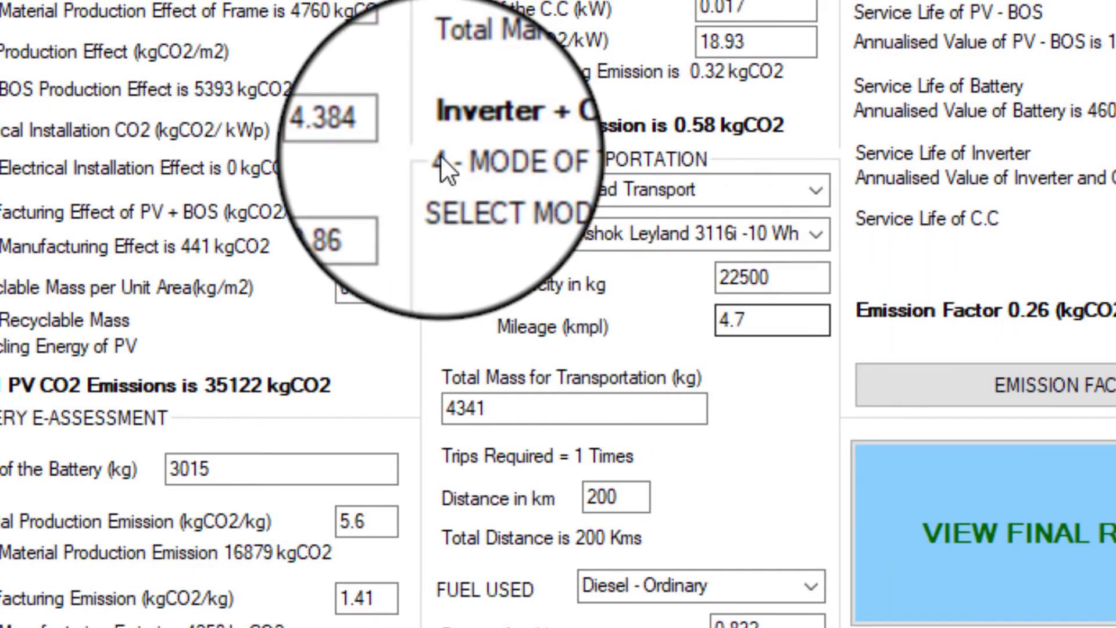
Check the transportation mode and vehicle options in the environmental assessment and open the final energy analysis report.
left_click(810, 197)
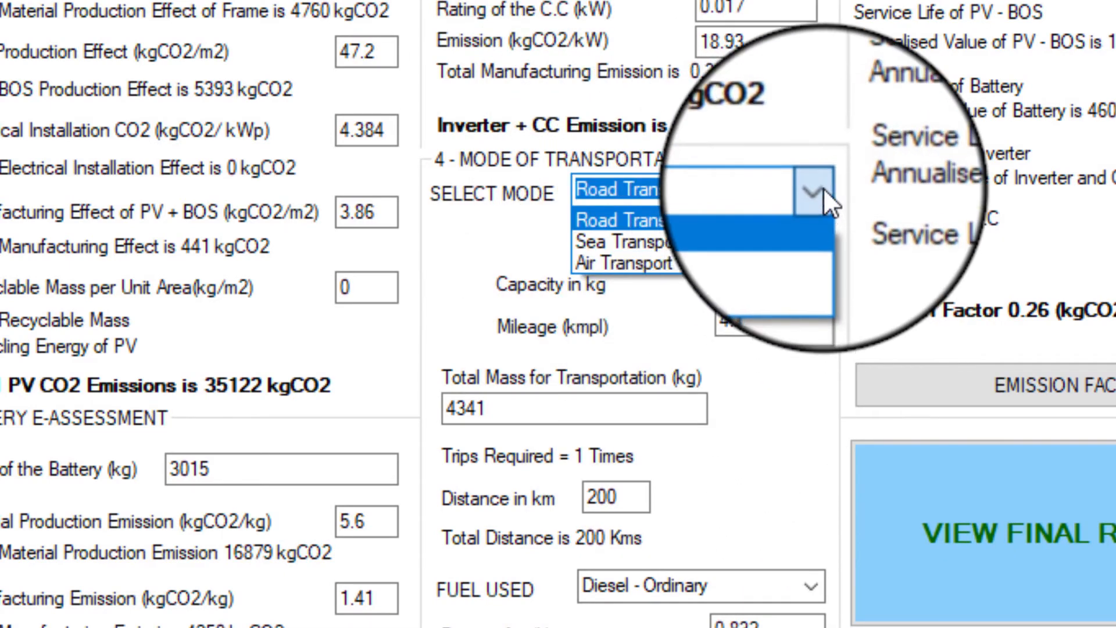
left_click(820, 193)
left_click(825, 232)
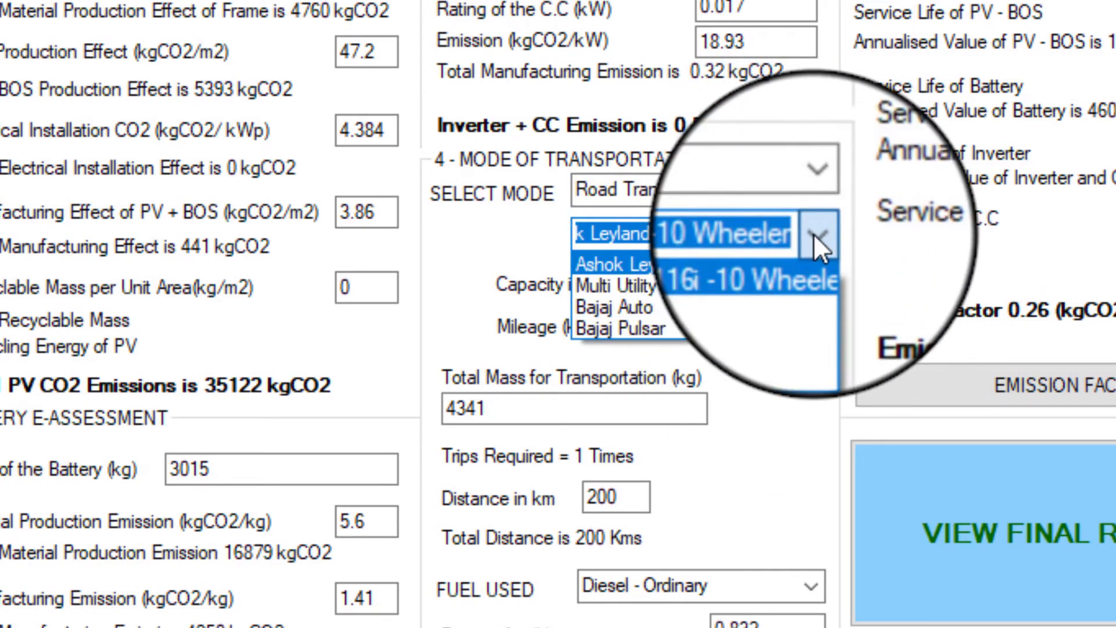
left_click(815, 233)
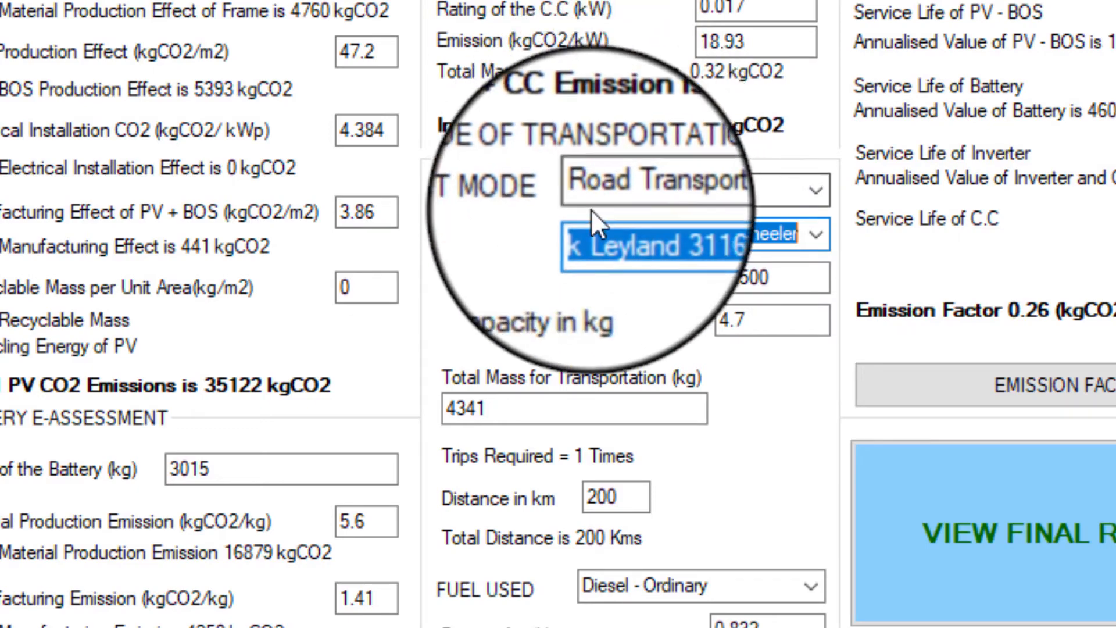
left_click(678, 410)
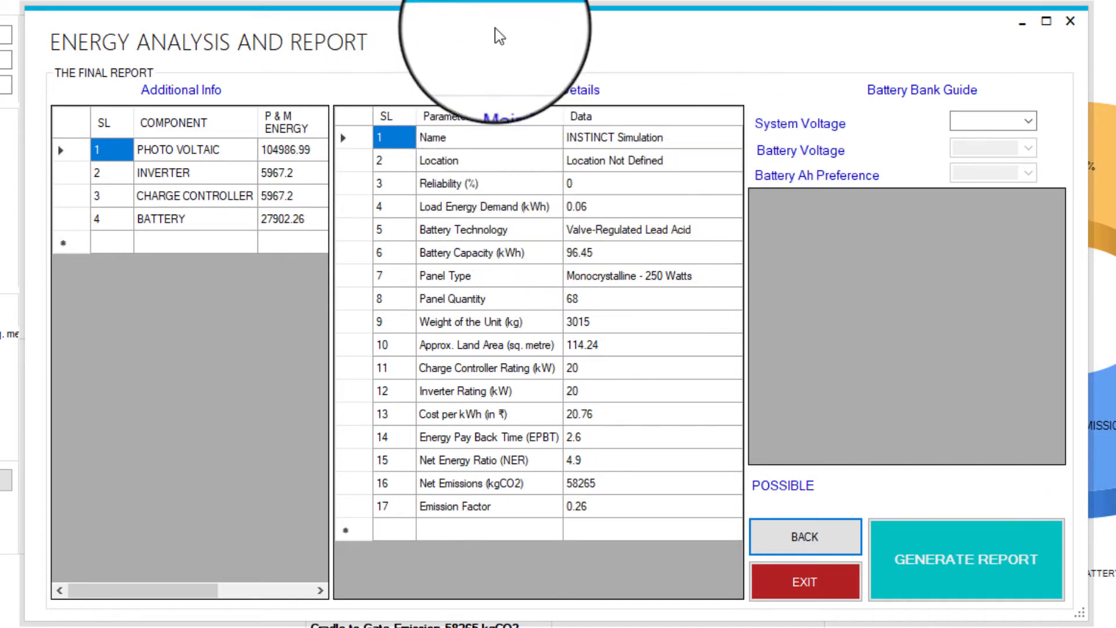
Review the main report details row by row, from name and location down to cost per kWh.
left_click(696, 144)
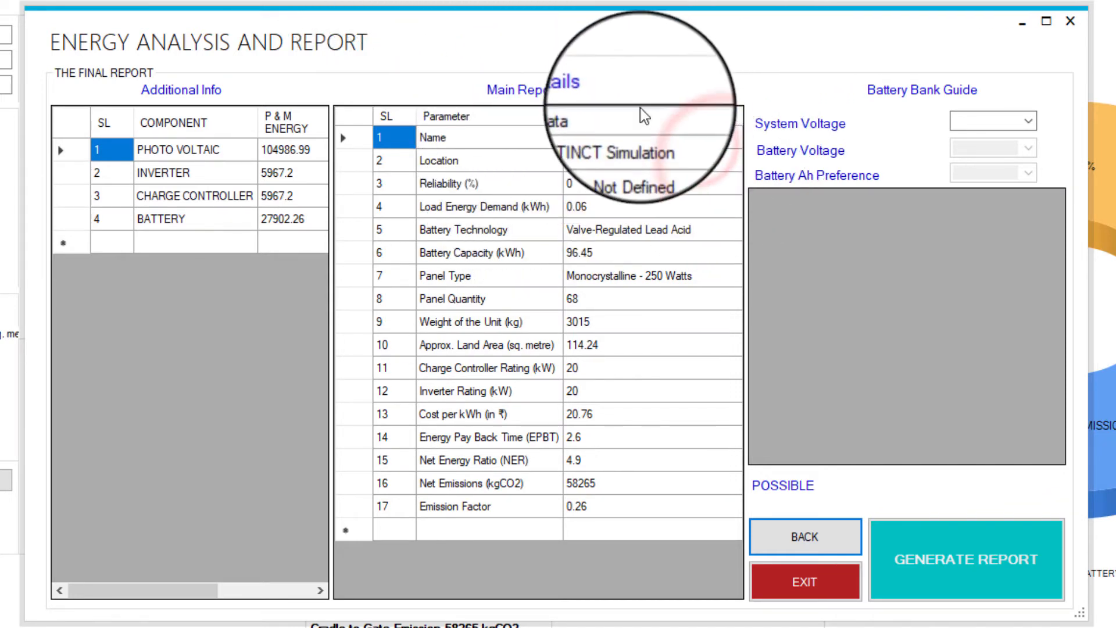
left_click(431, 185)
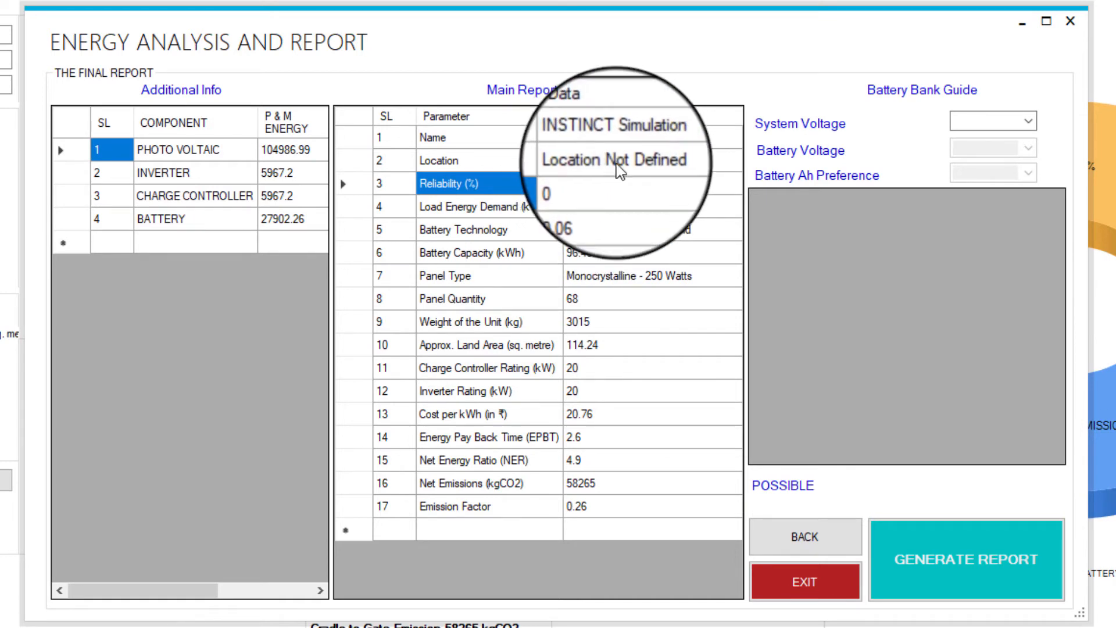
left_click(494, 206)
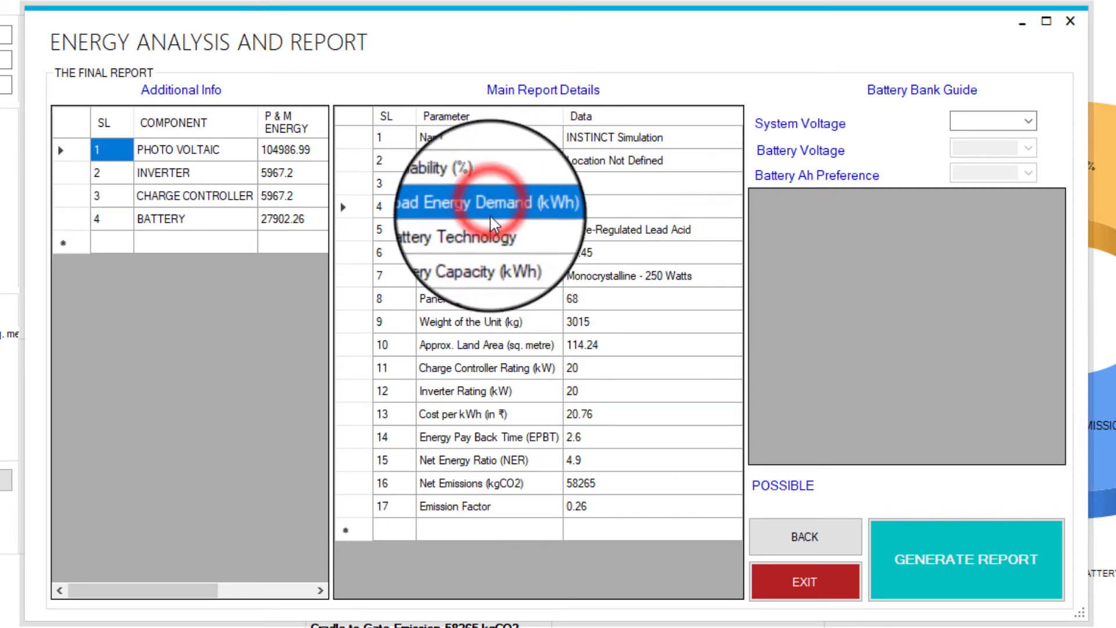
left_click(457, 230)
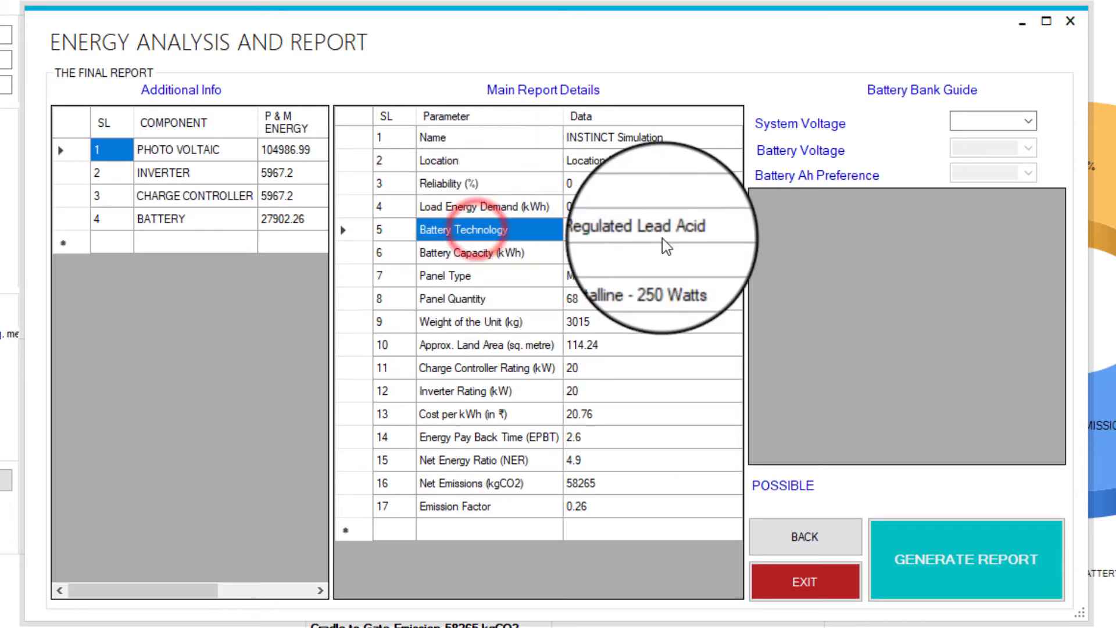
left_click(502, 254)
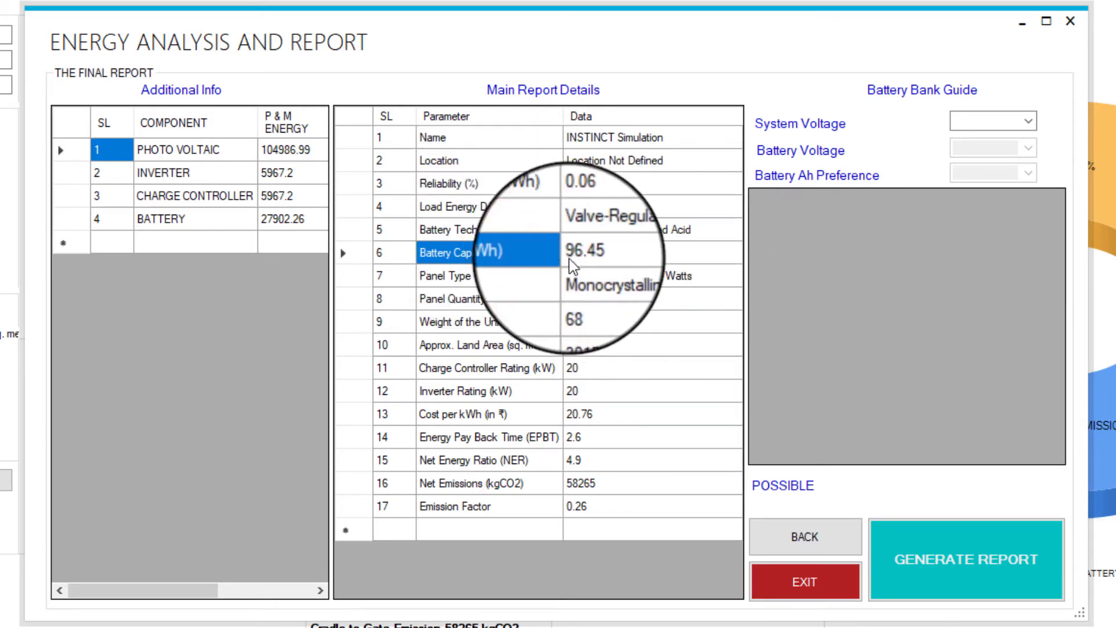
left_click(427, 275)
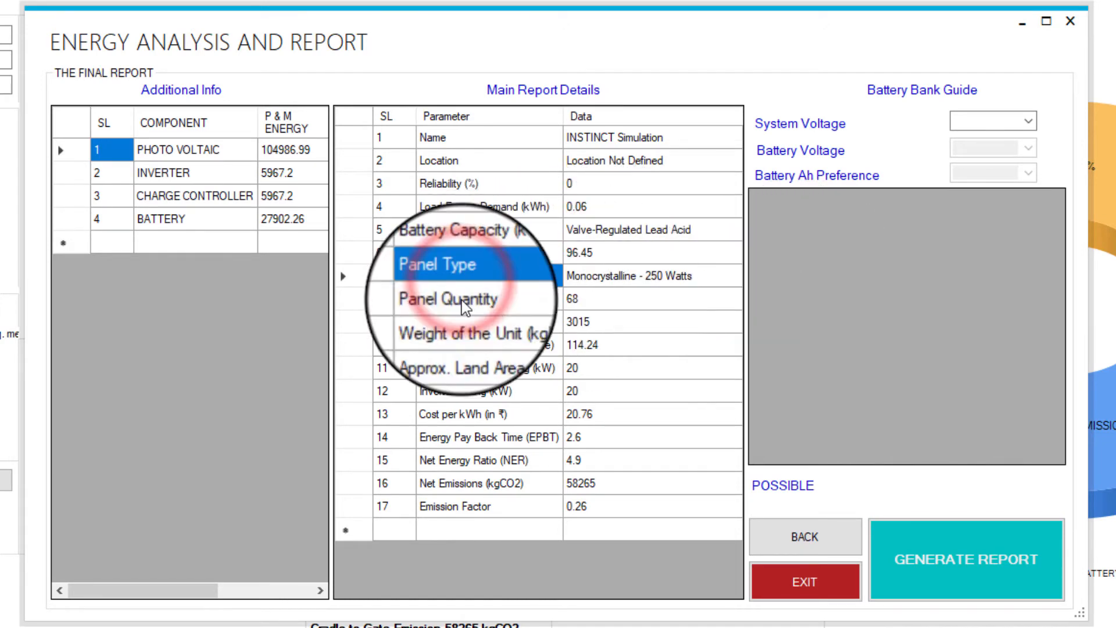
left_click(459, 298)
left_click(491, 321)
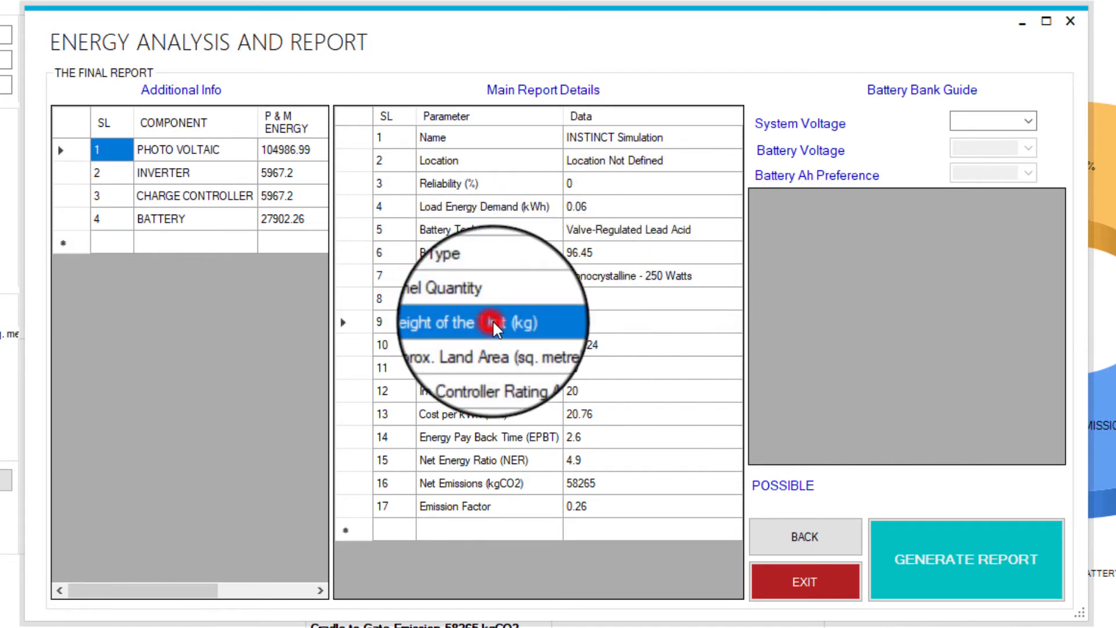
left_click(424, 345)
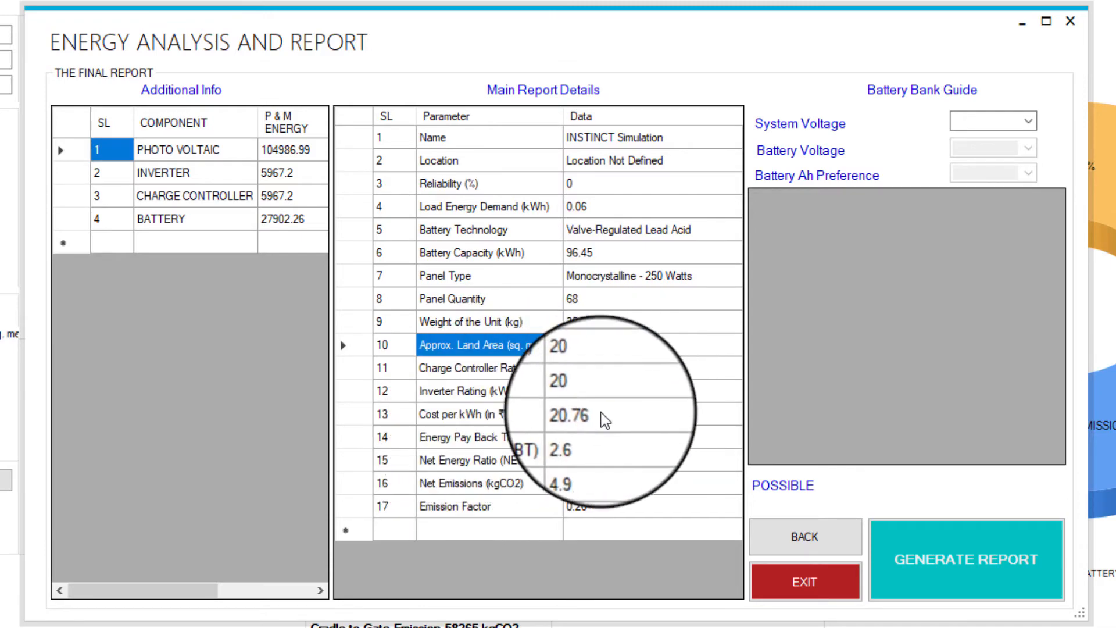
left_click_drag(616, 412, 477, 410)
left_click(561, 410)
left_click(572, 409)
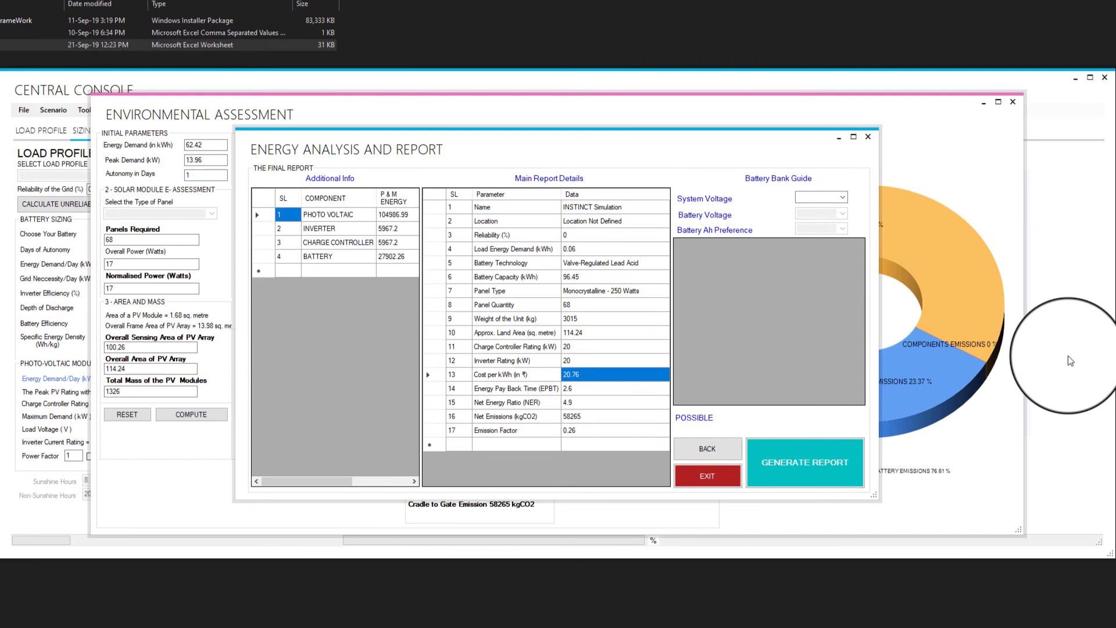
left_click(1052, 210)
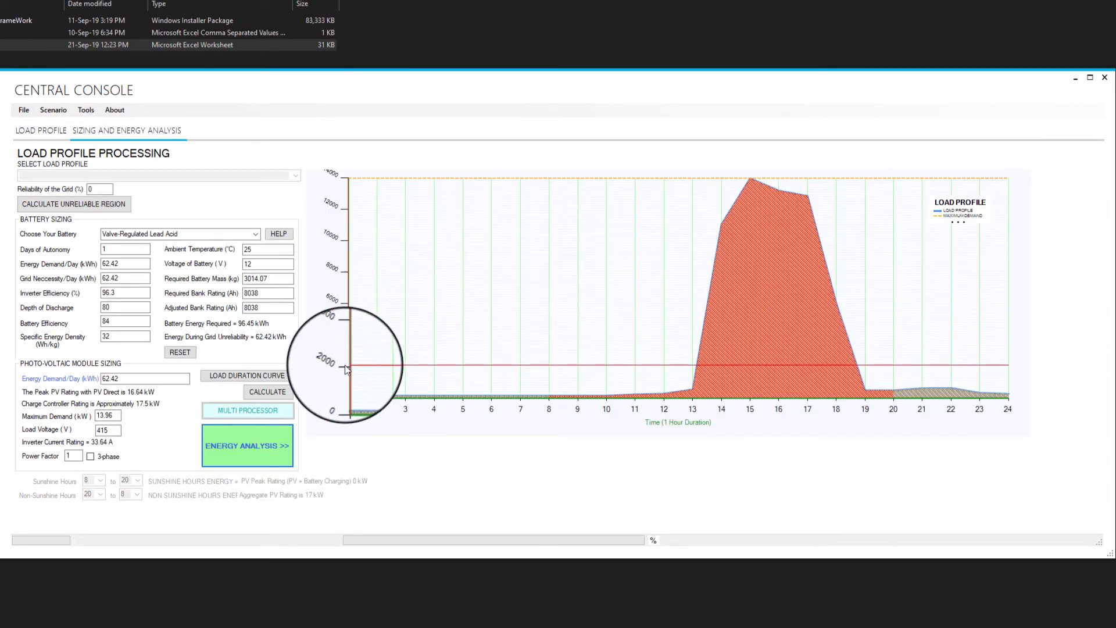
key("alt+Tab")
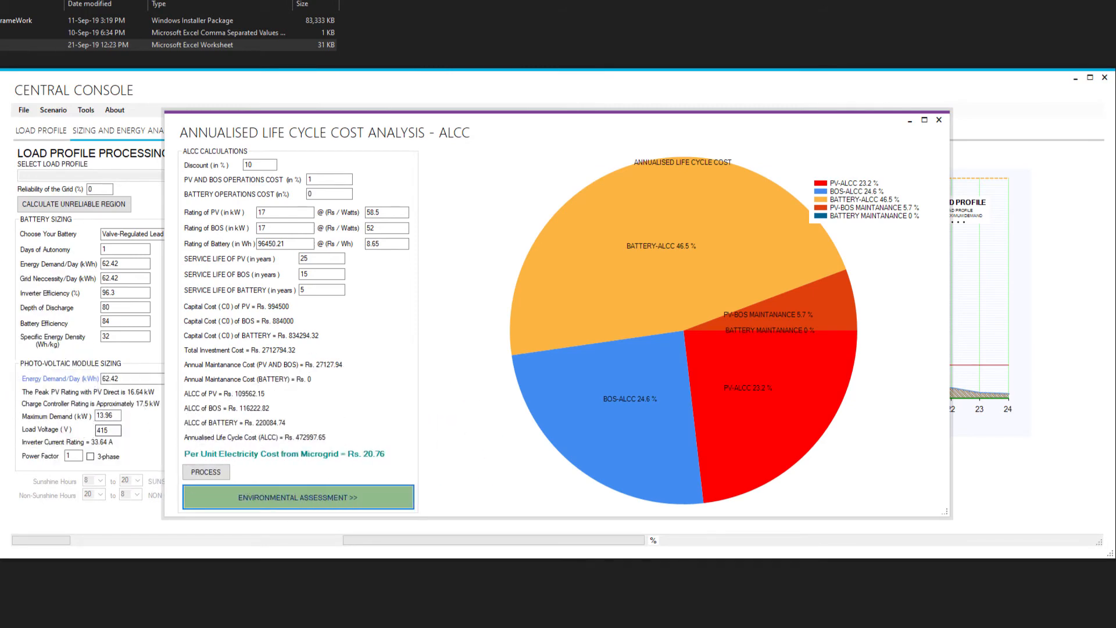
key("alt+Tab")
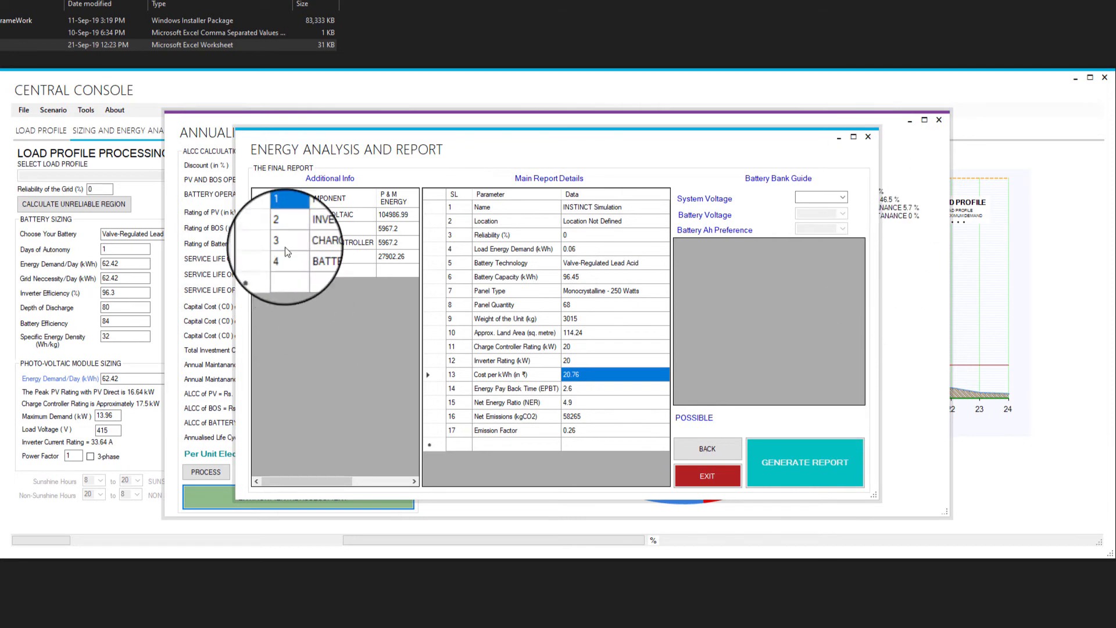
Set the battery bank guide's system voltage to 24.
left_click(847, 199)
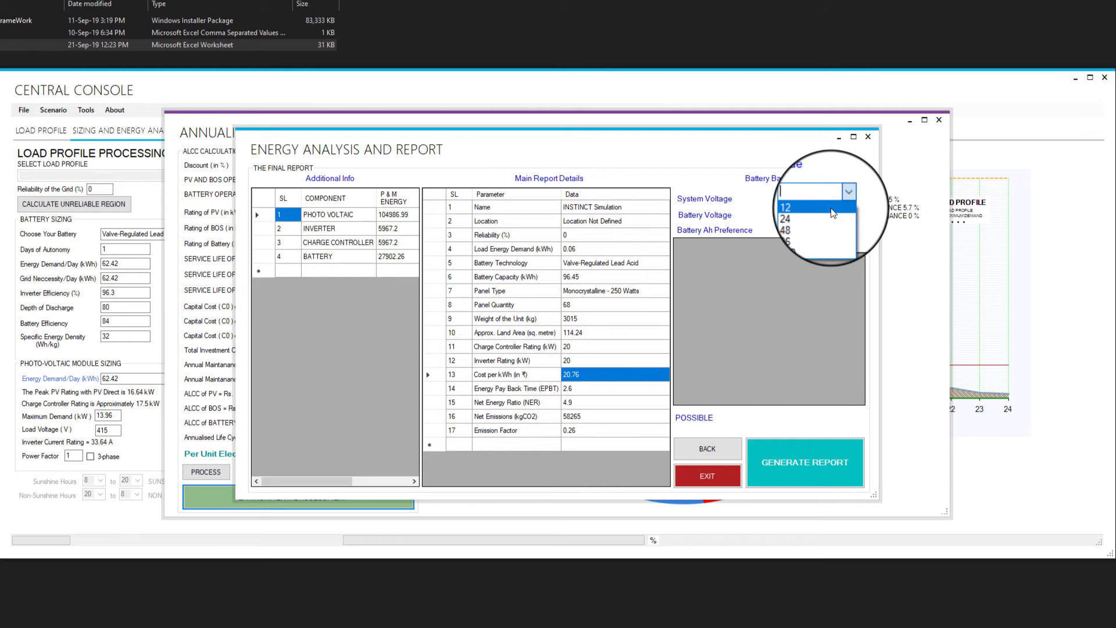
left_click(852, 196)
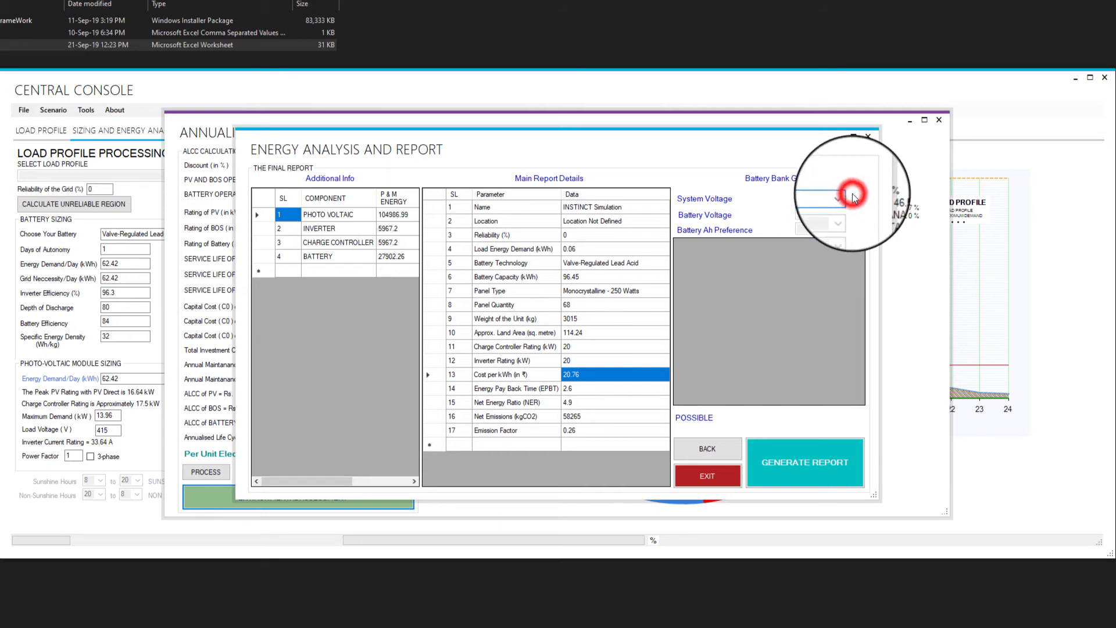
left_click(838, 200)
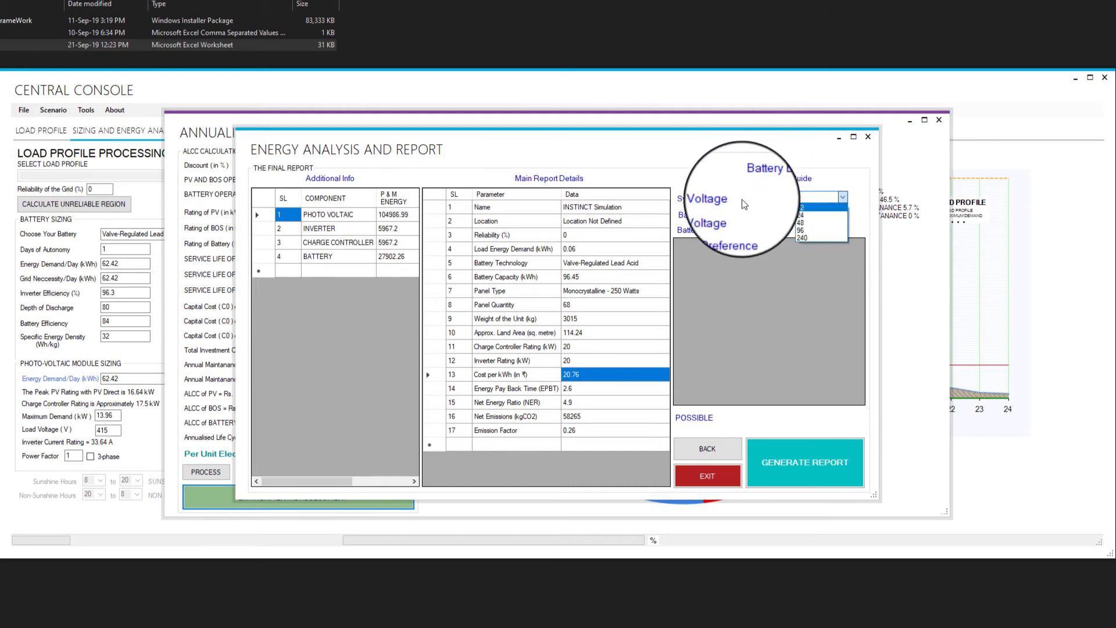
left_click(818, 215)
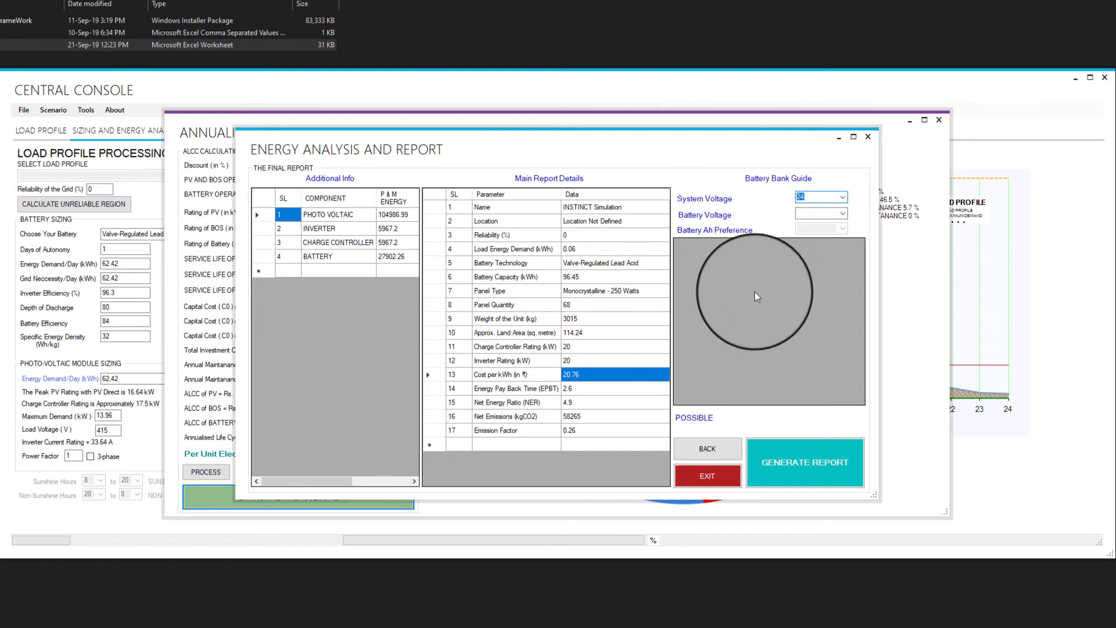
Set the battery voltage to 12 and the battery Ah preference to 150 in the battery bank guide.
left_click(842, 214)
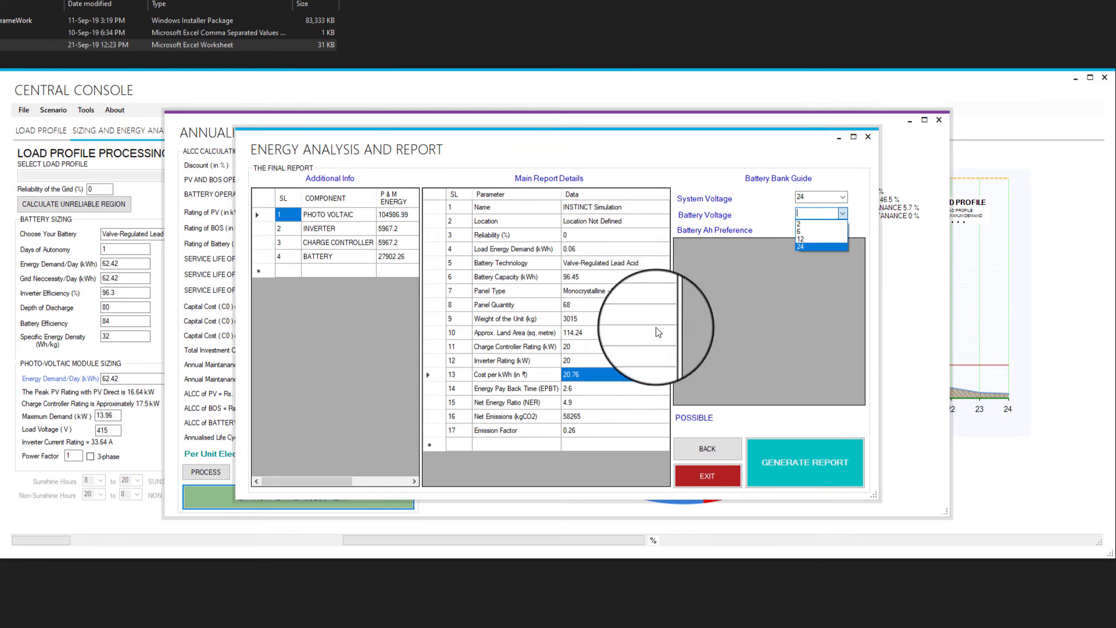
left_click(827, 245)
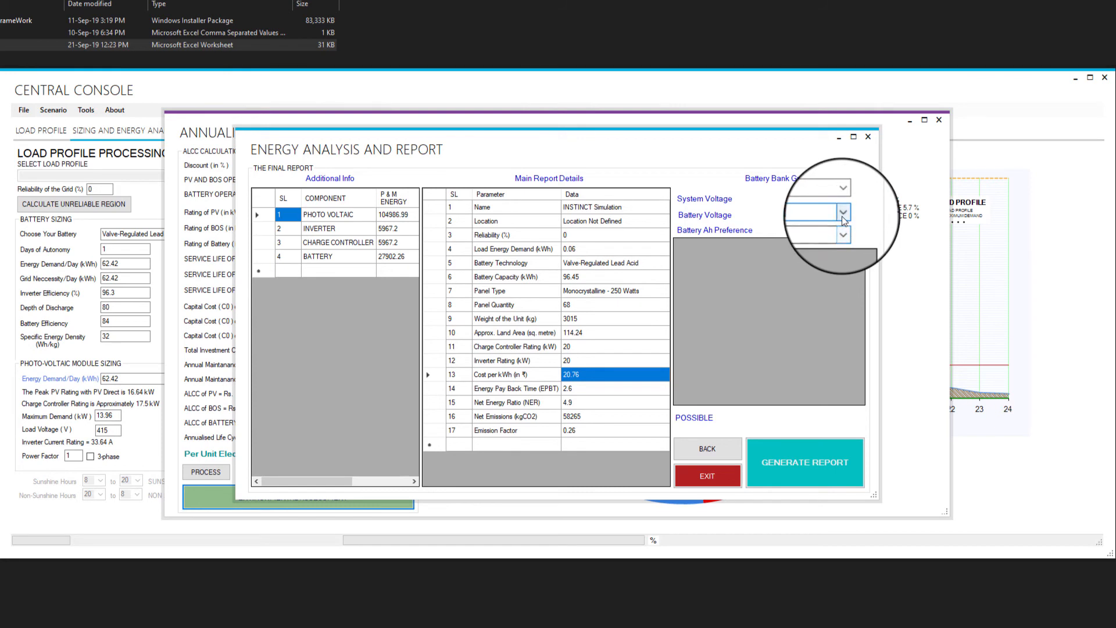
left_click(844, 230)
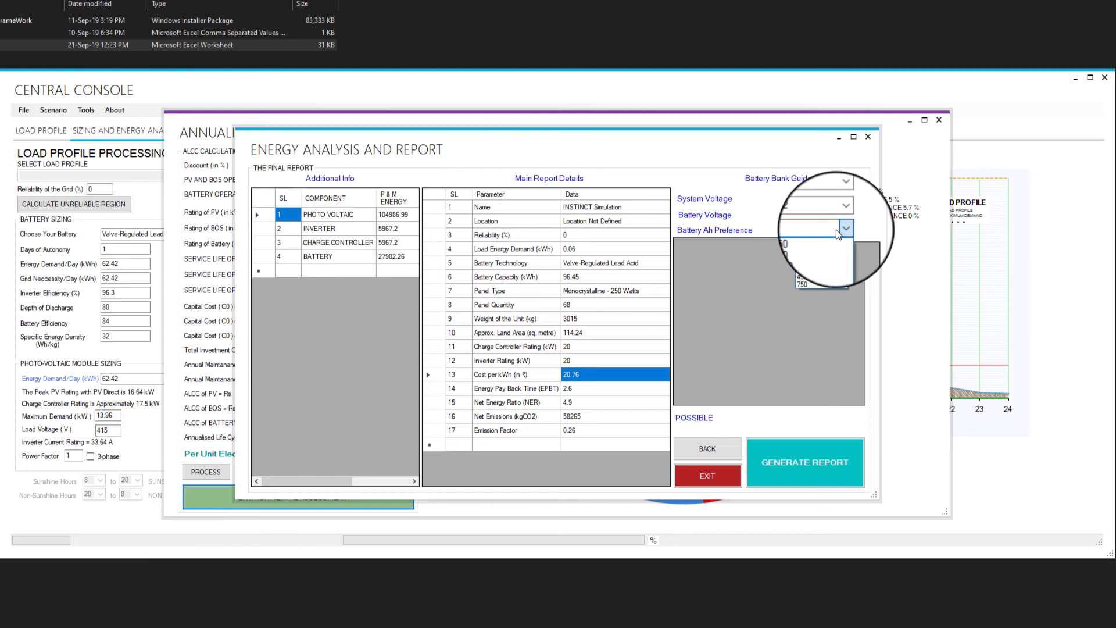
left_click(800, 266)
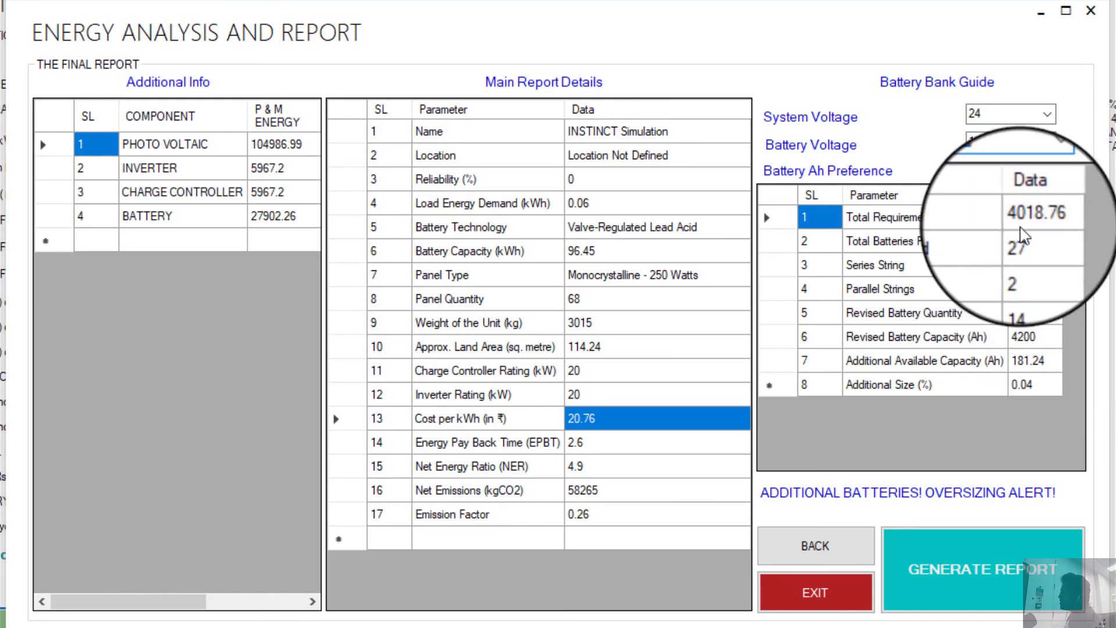
left_click(1032, 344)
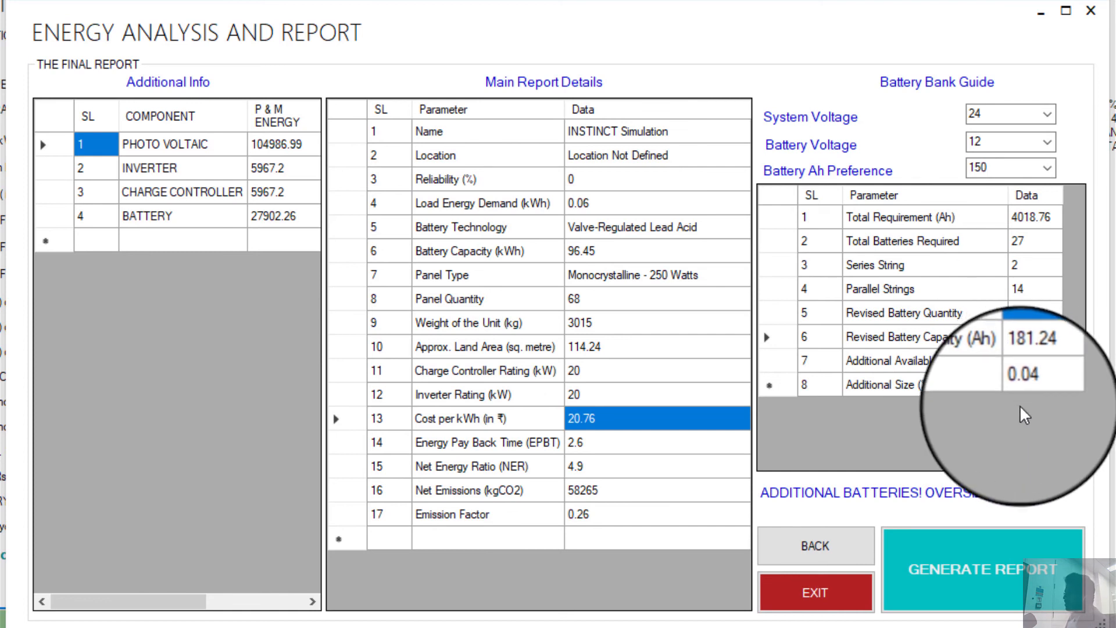
left_click(1017, 365)
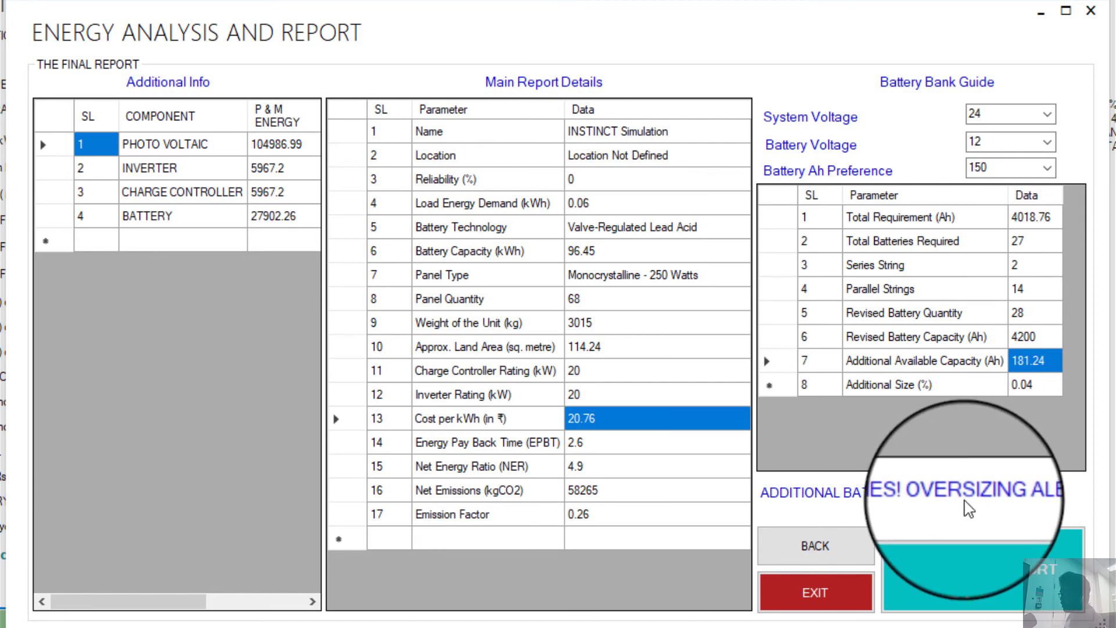
Try other battery Ah preferences and set the Ah preference to 750.
left_click(1045, 175)
left_click(1028, 221)
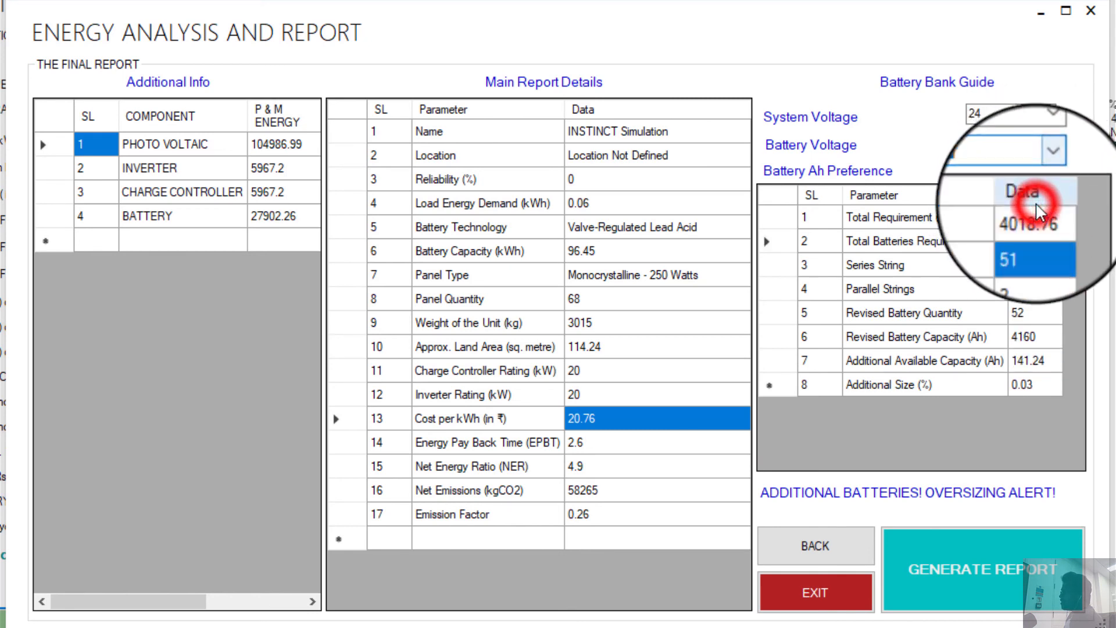
left_click(1029, 247)
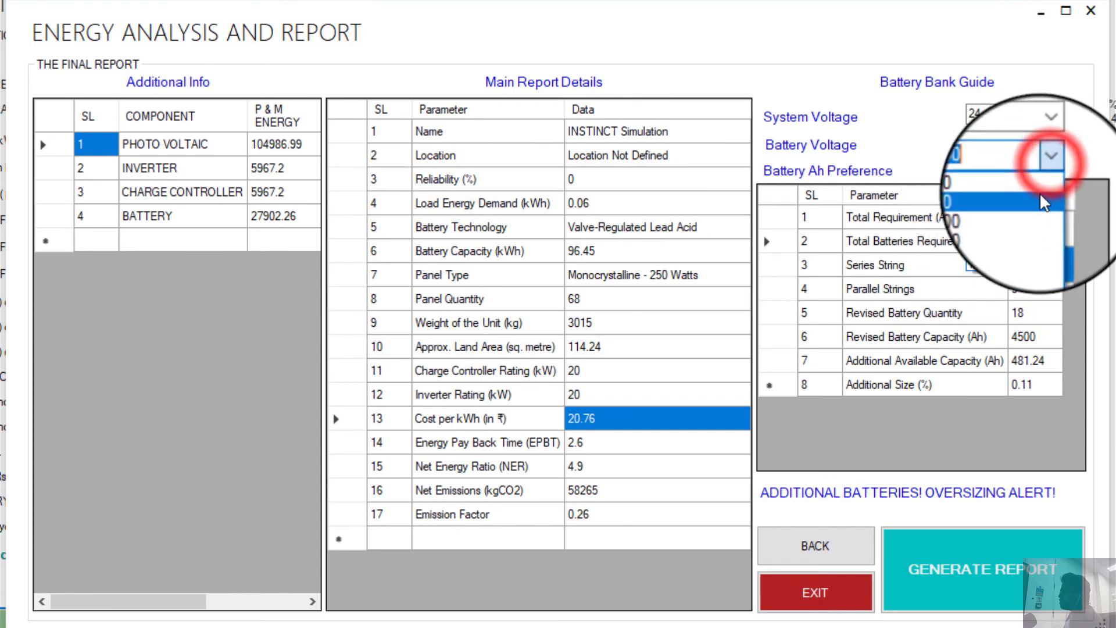
left_click(1048, 170)
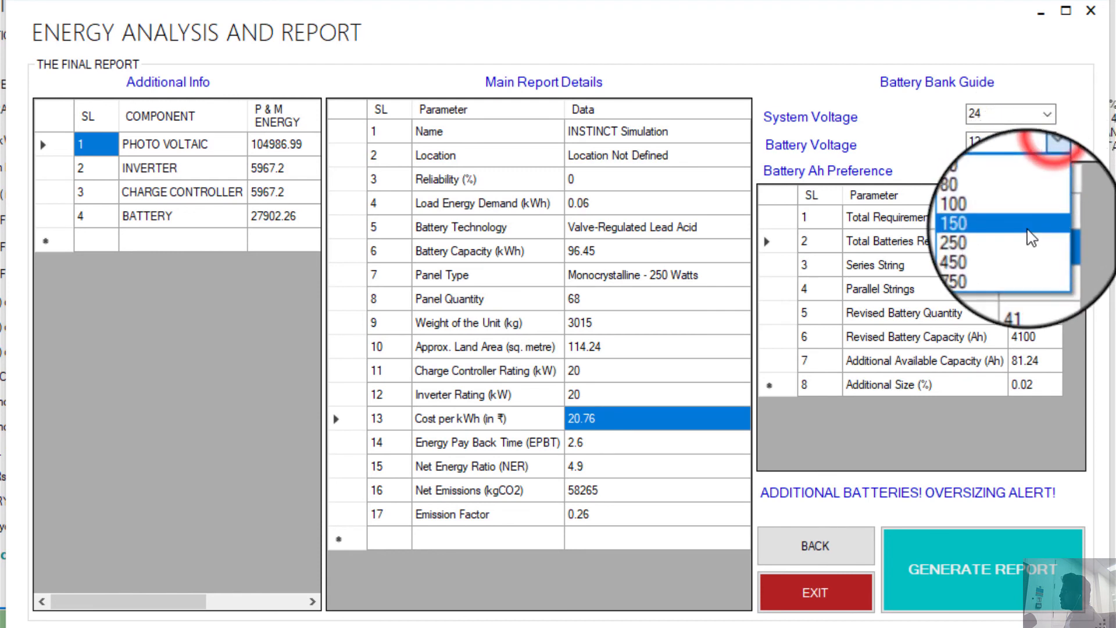
left_click(1049, 170)
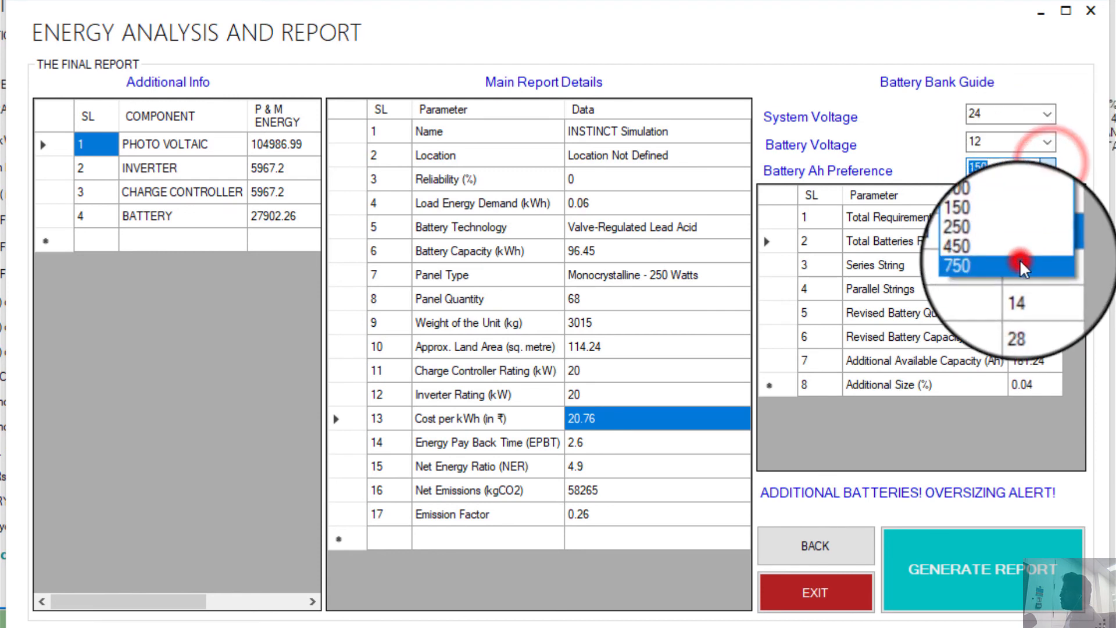
left_click(1040, 238)
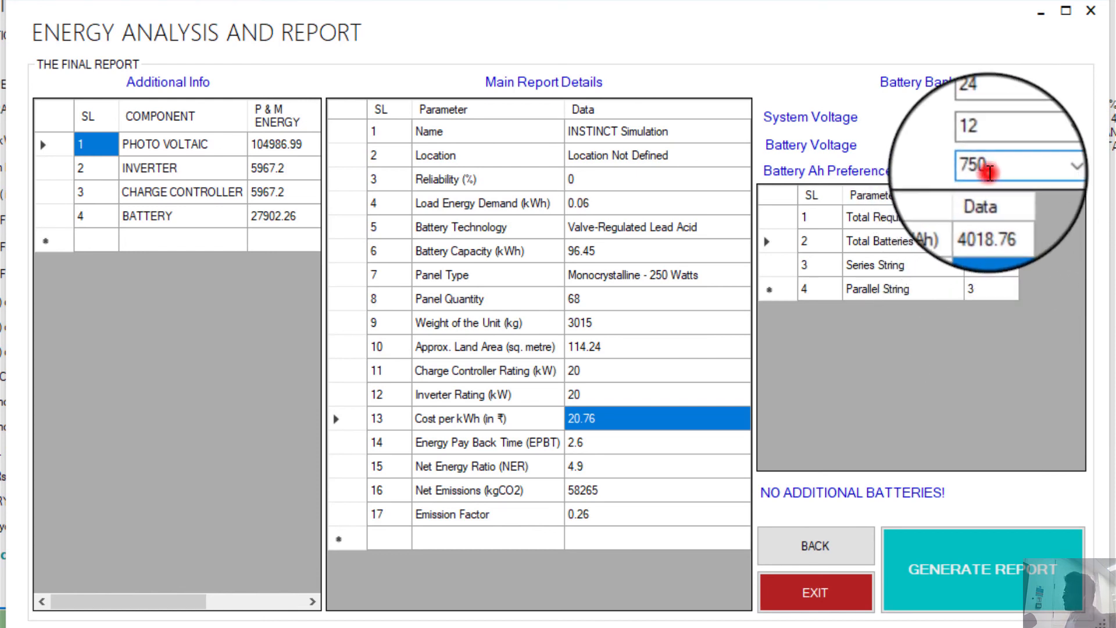
left_click_drag(988, 169, 905, 177)
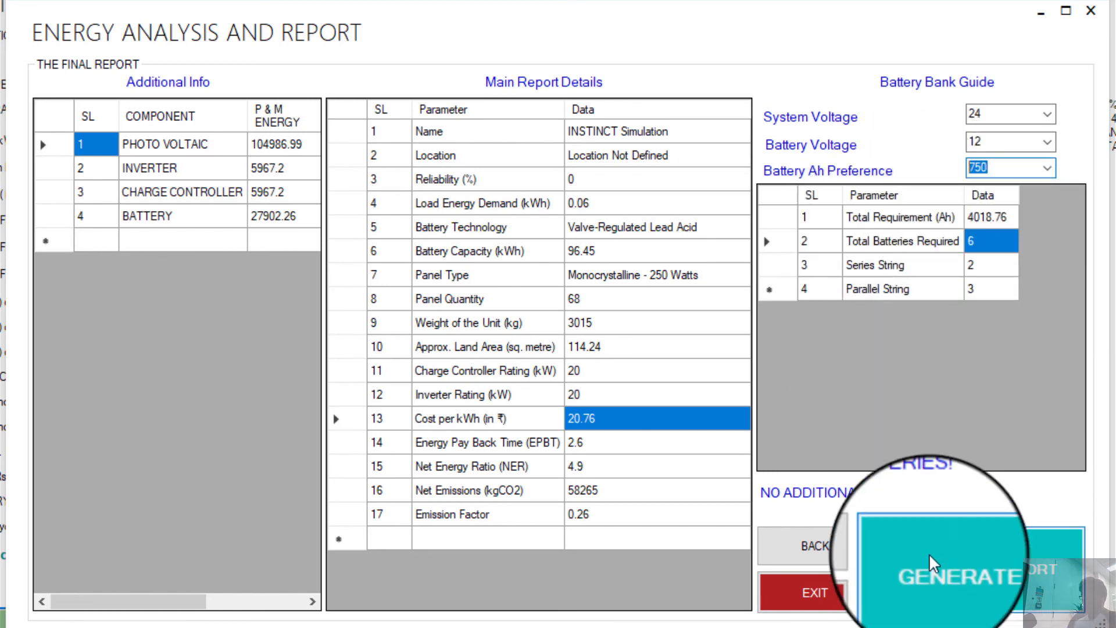
Generate the final report and save it to the Desktop as instinctReport(14-Oct-19).
left_click(1018, 571)
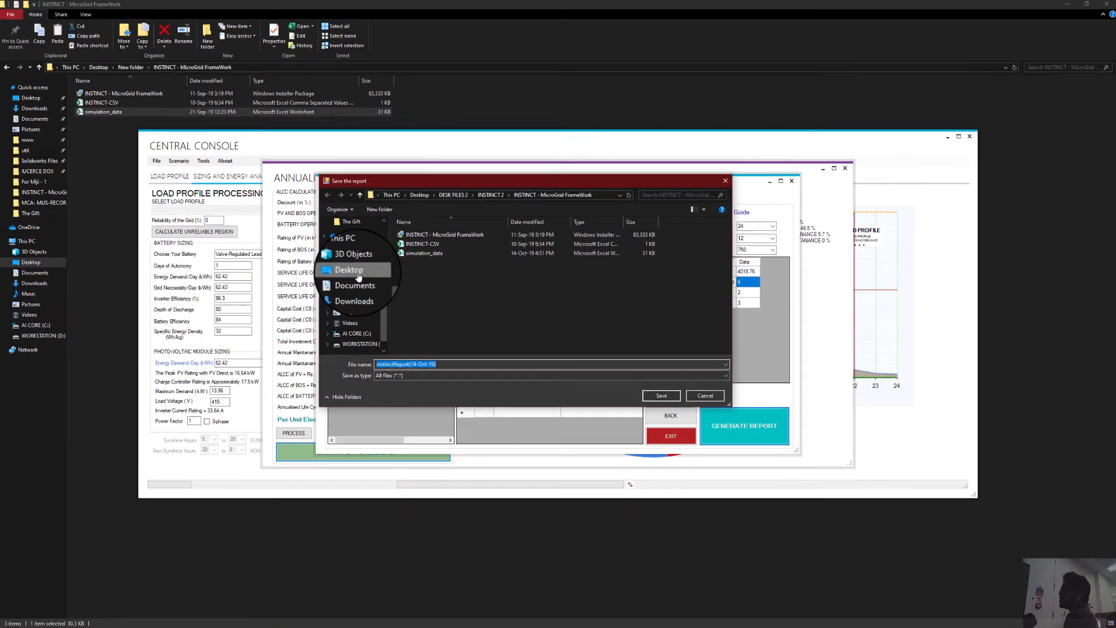
left_click(96, 215)
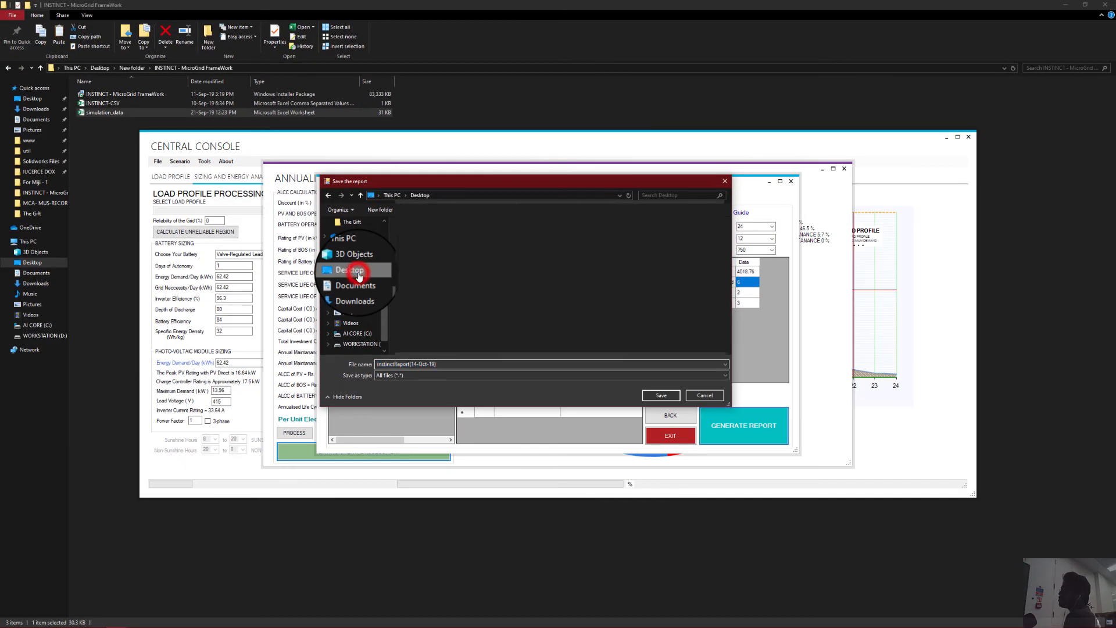
left_click(448, 365)
left_click(661, 395)
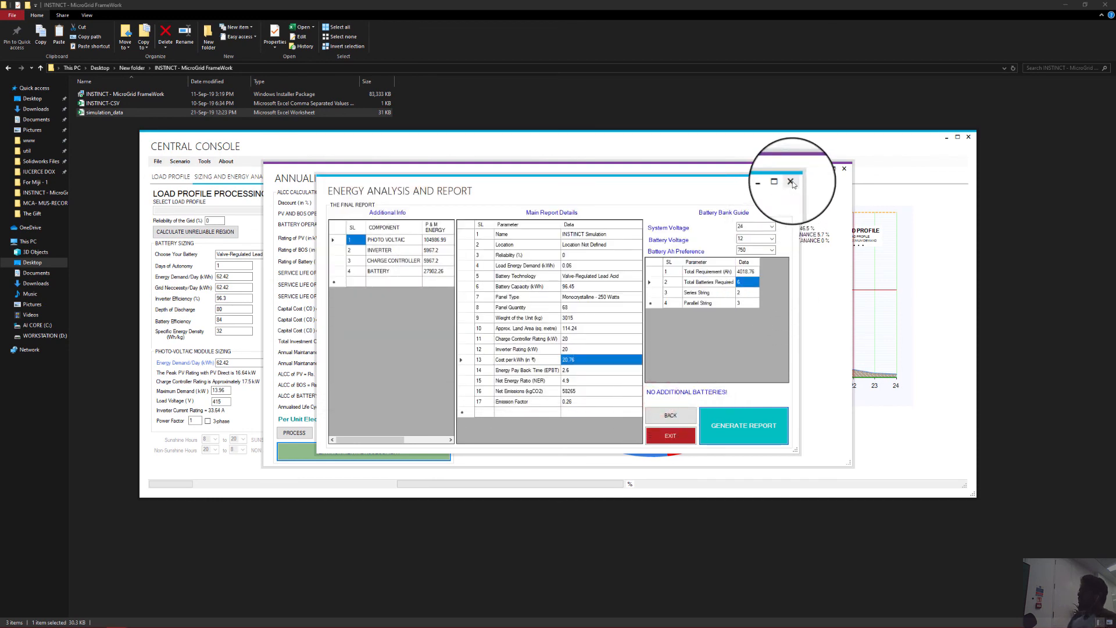
Minimize the framework windows, reposition the saved report icon on the desktop and open the report file.
left_click(946, 137)
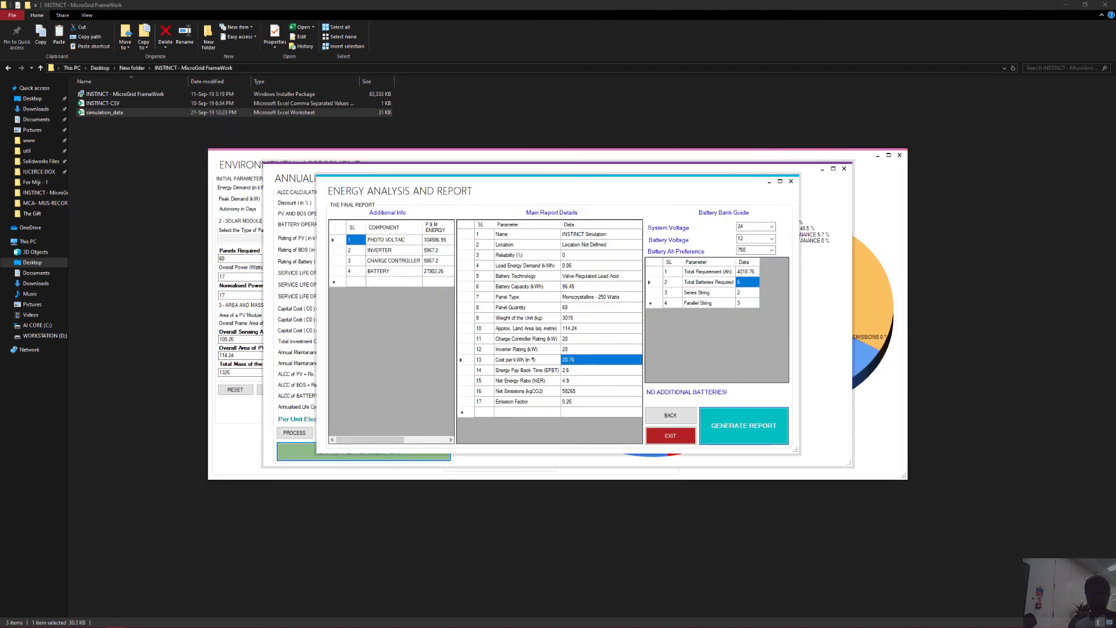
key("super+d")
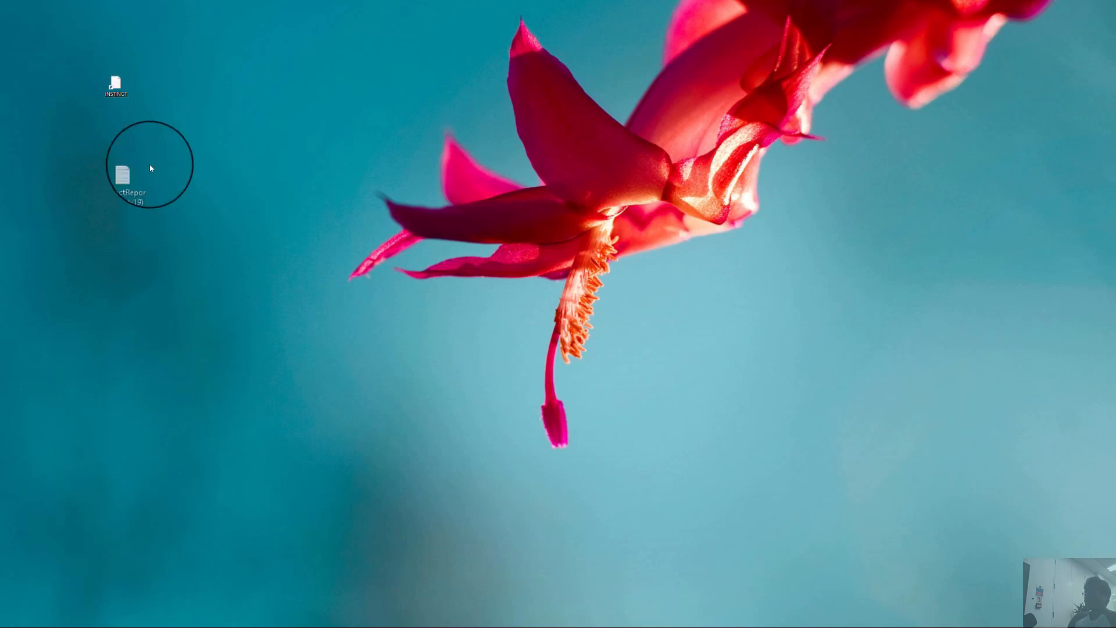
left_click_drag(150, 168, 193, 81)
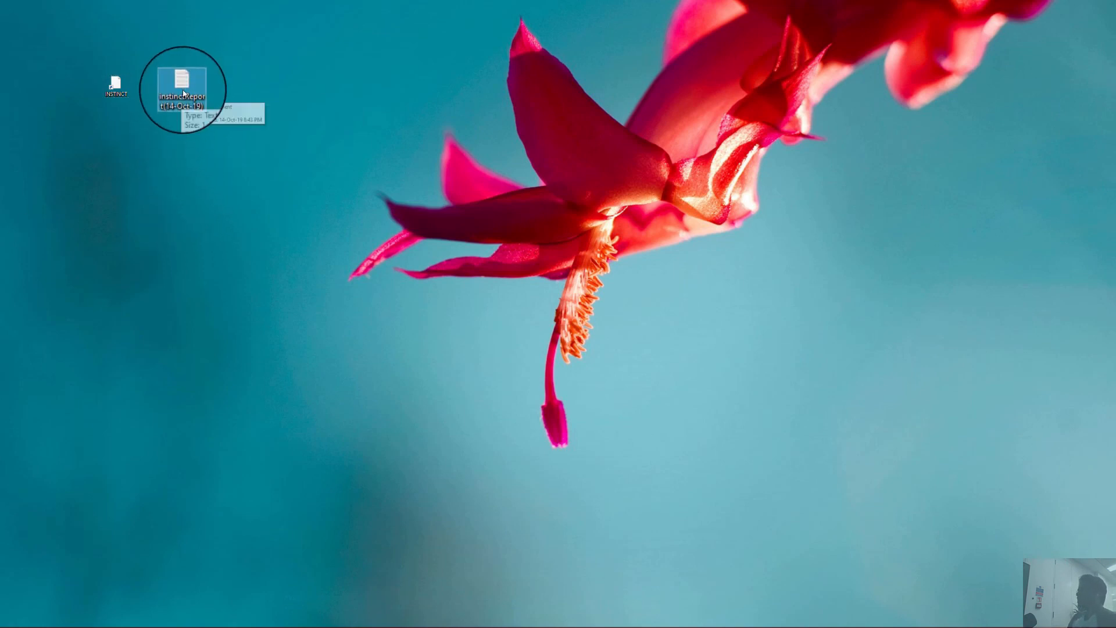
left_click(181, 91)
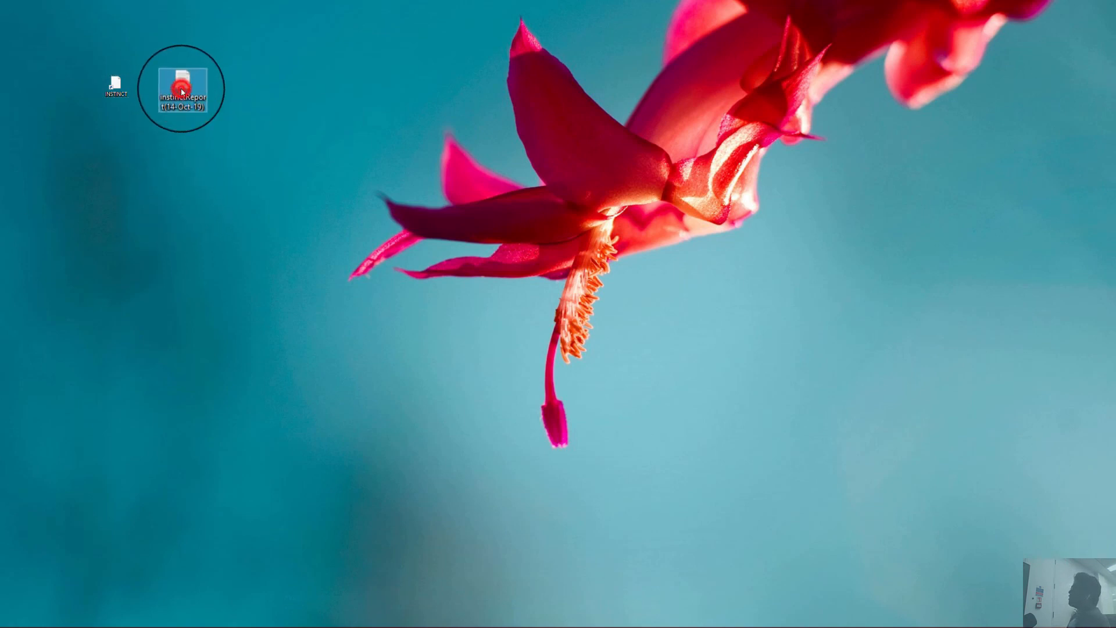
double_click(181, 91)
Maximize the opened report to read the full design report, then close it.
left_click_drag(321, 82, 355, 4)
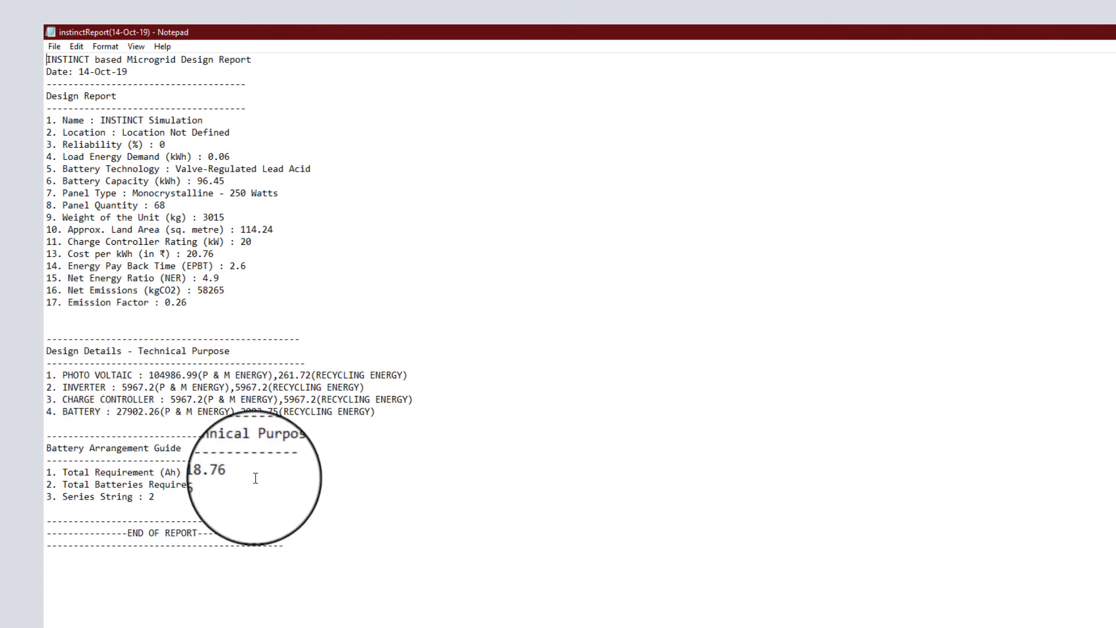
left_click_drag(680, 30, 649, 17)
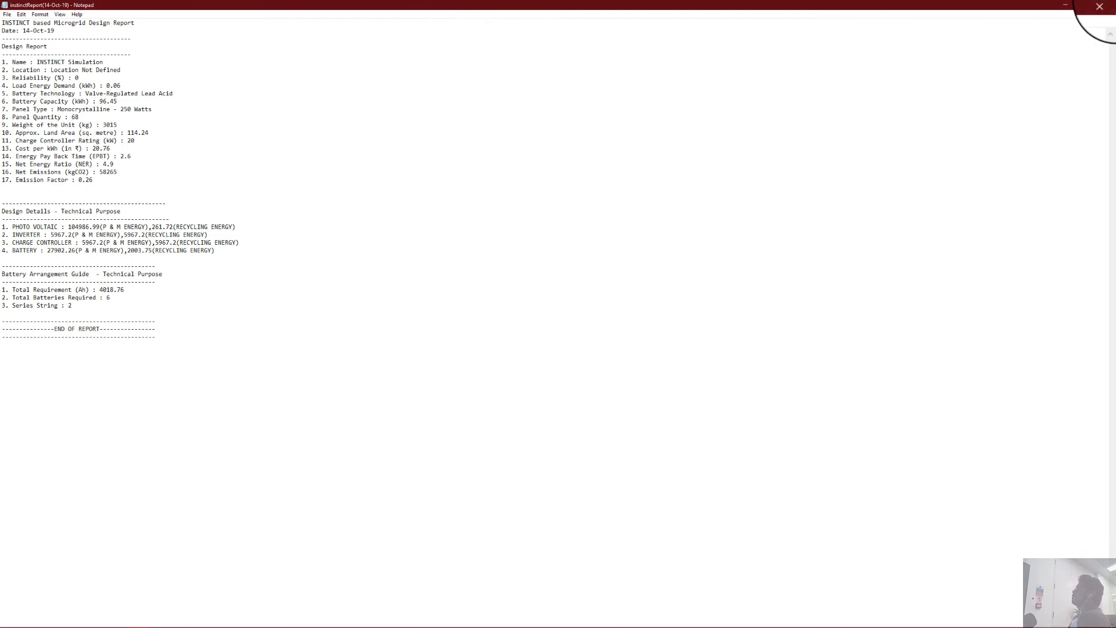
left_click(1098, 7)
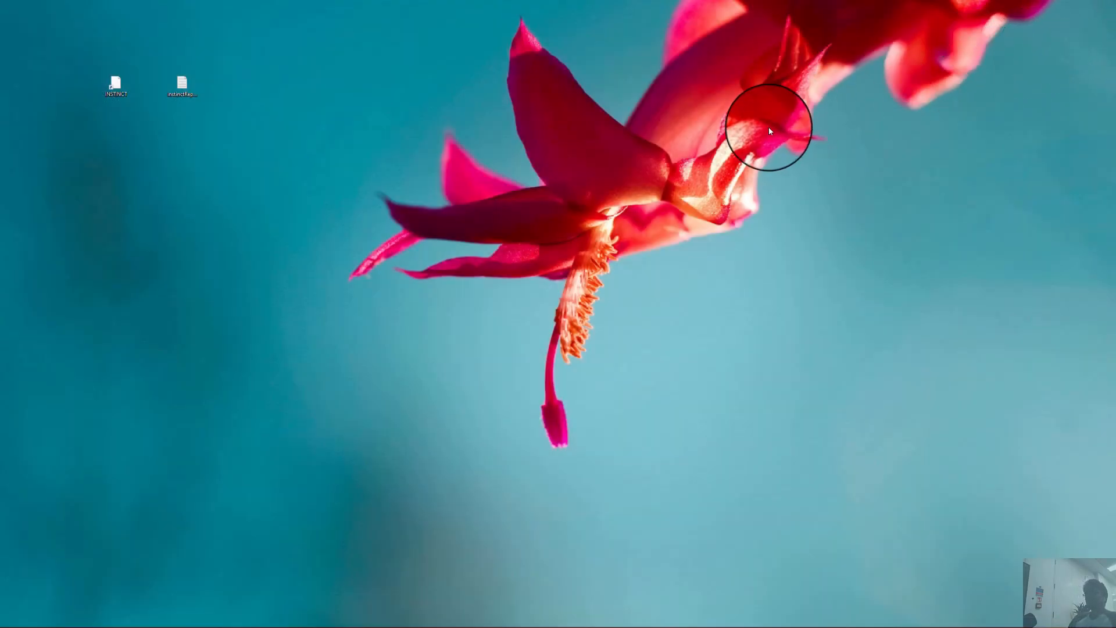